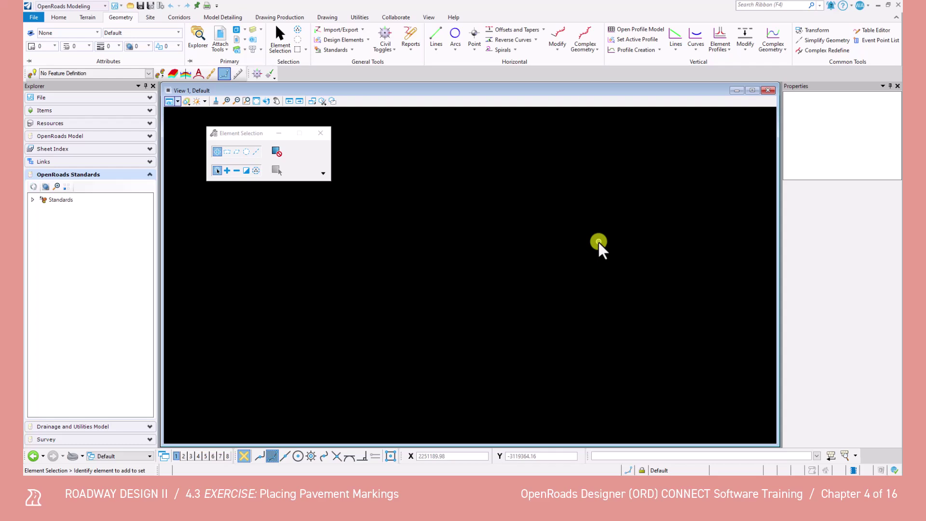
- Open ROAD-II-PM.dgn from the Chapter 04 Pavement Markings folder of the 123456.00_INITIALS WorkSet
left_click(33, 16)
left_click(120, 120)
double_click(160, 73)
left_click(167, 65)
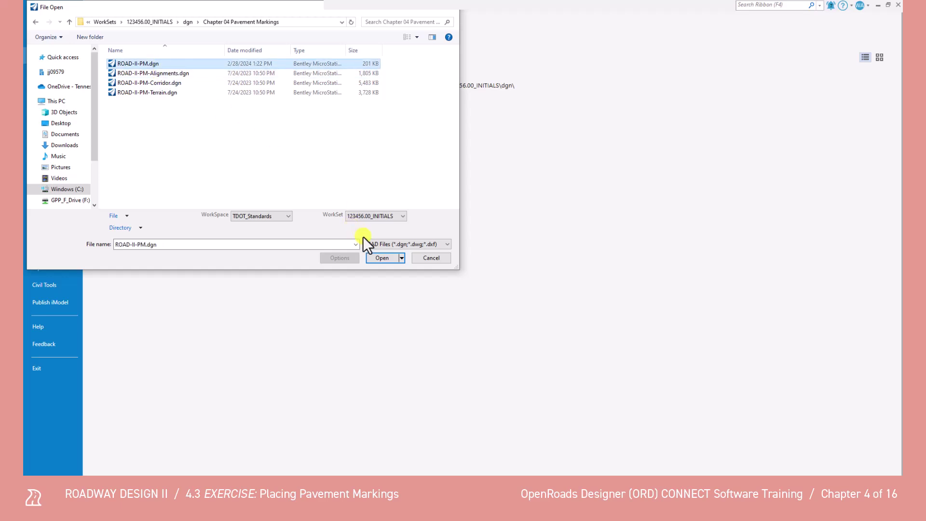
left_click(377, 256)
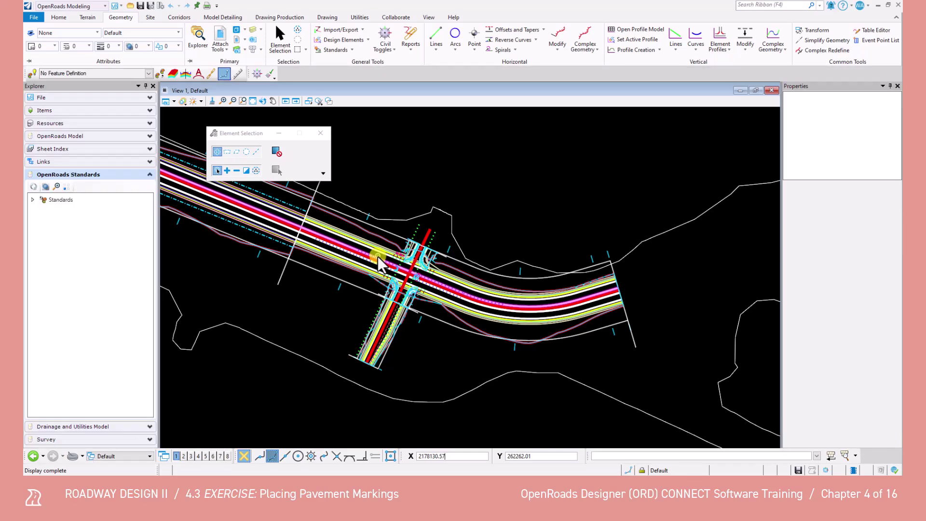
mouse_move(378, 262)
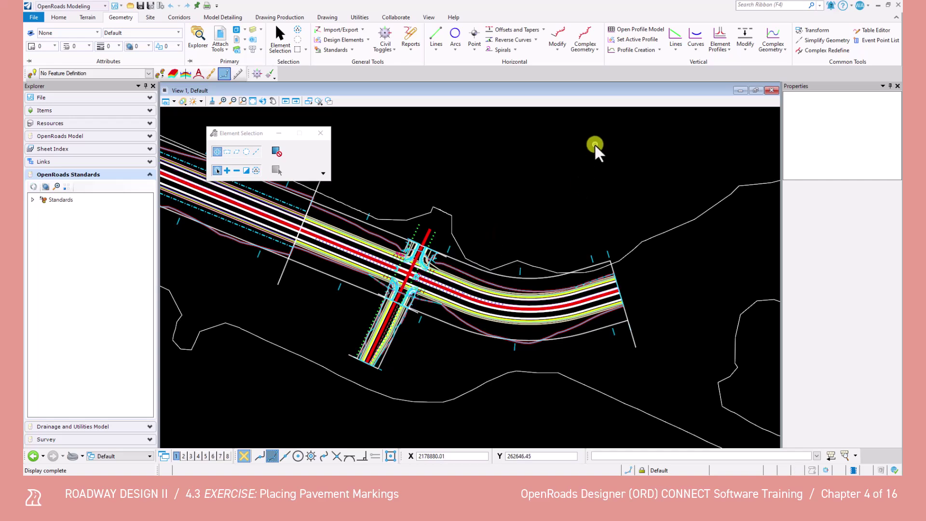
left_click(134, 456)
left_click(134, 455)
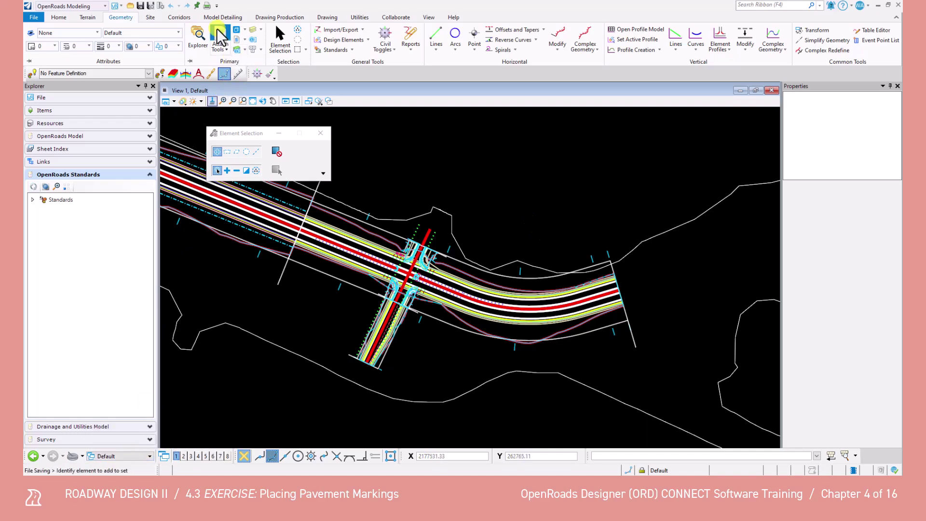
- Examine the file's attached references, widening the list enough to read the full file names
left_click(216, 28)
left_click_drag(402, 199, 598, 201)
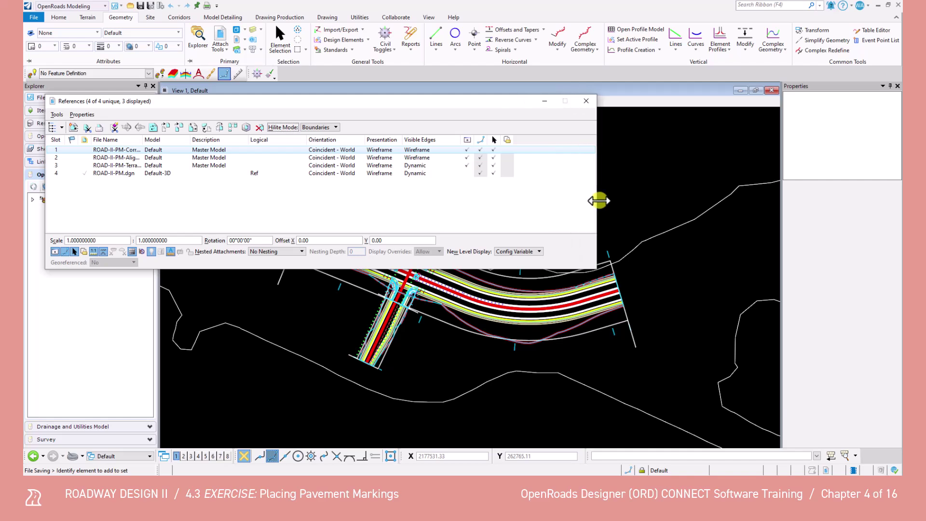
left_click_drag(142, 140, 203, 141)
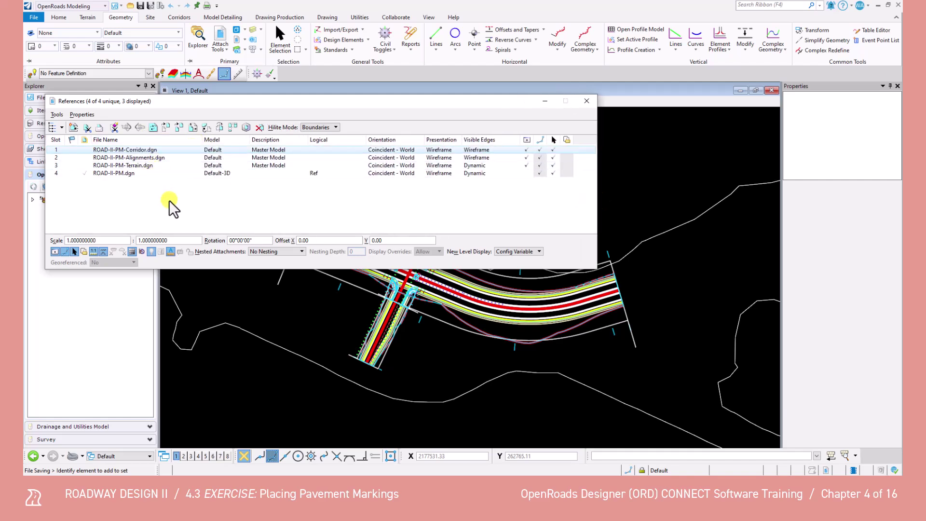
left_click(586, 101)
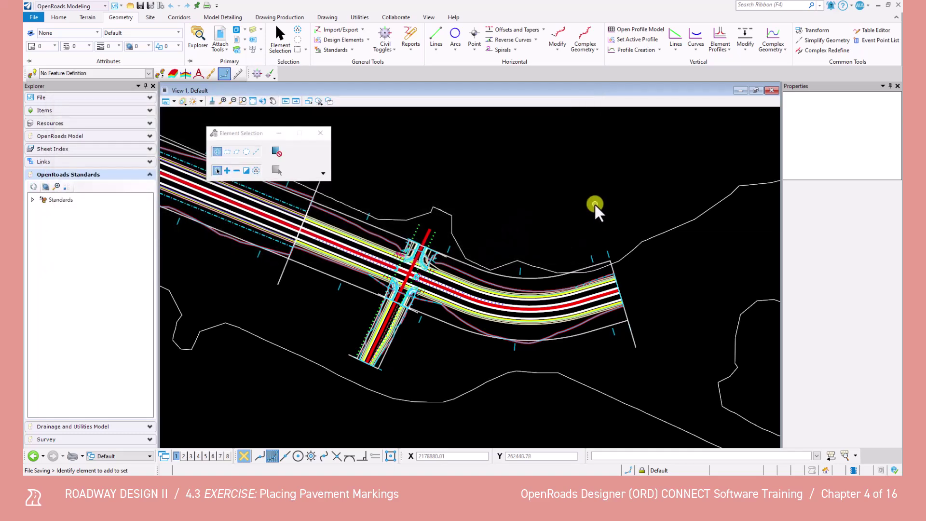
- Fit the whole drawing in View 1 and turn off the display of Constructions
left_click(250, 101)
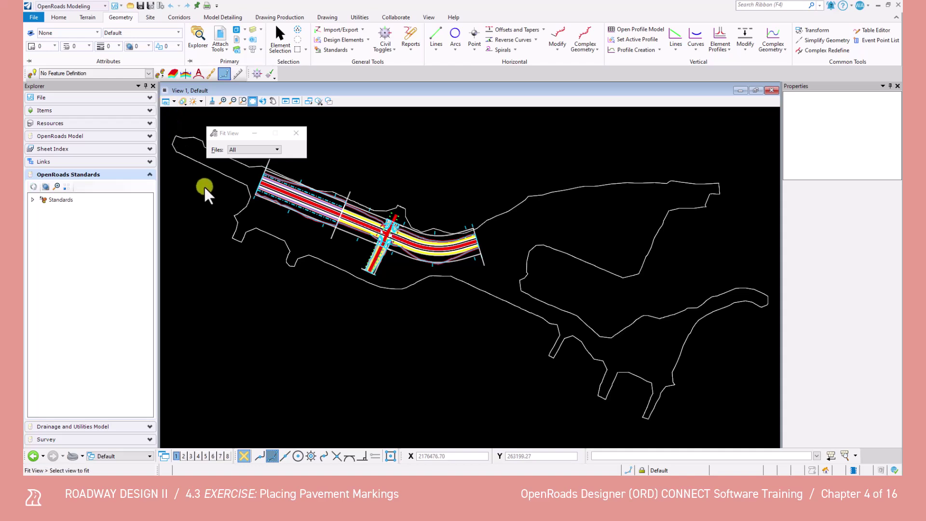
key("ctrl+b")
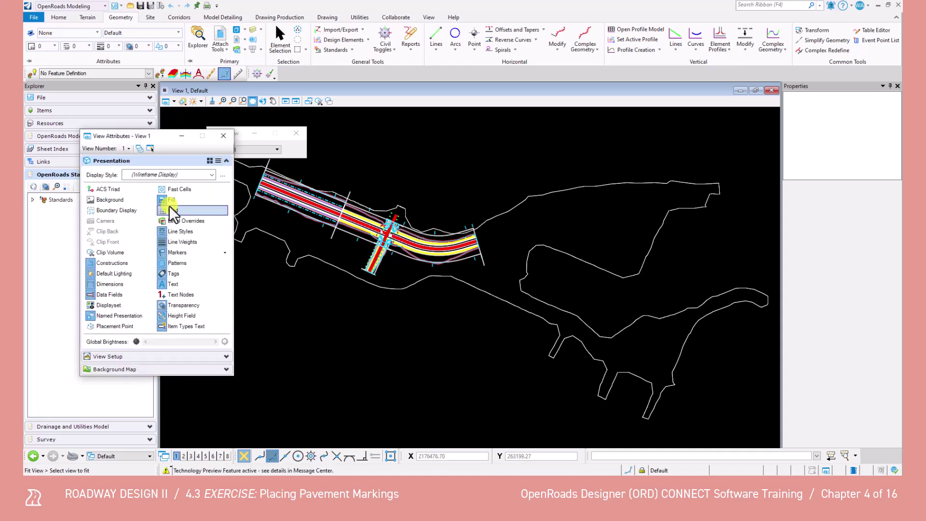
left_click(114, 264)
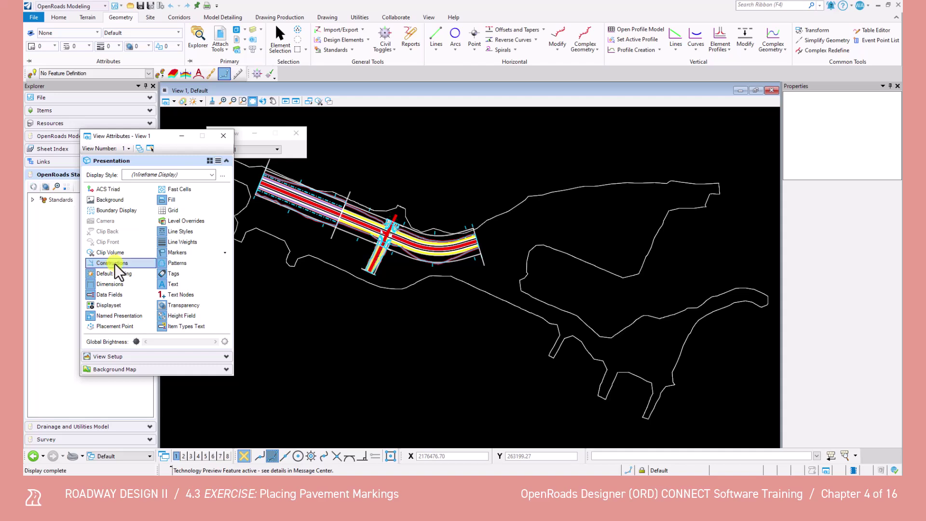
left_click(222, 135)
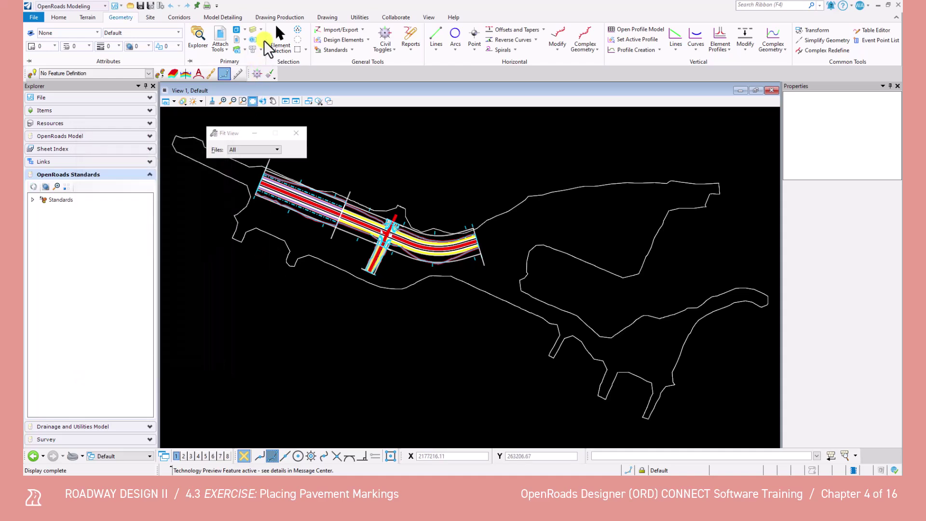
- Show the levels of the ROAD-II-PM-Corridor.dgn reference in the level display, sorted with the used levels first
left_click(279, 42)
left_click(254, 29)
left_click_drag(254, 386, 363, 379)
left_click_drag(139, 270, 305, 273)
left_click(163, 209)
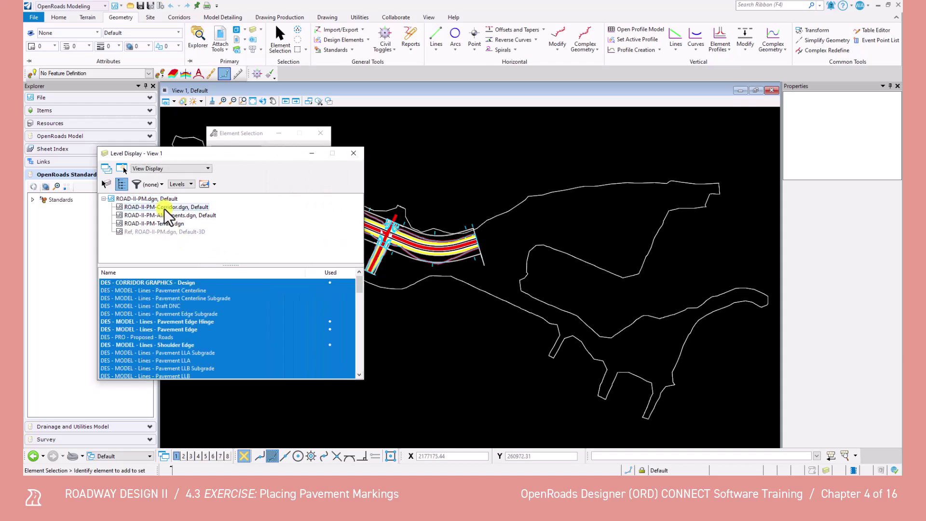
left_click(330, 270)
left_click(331, 270)
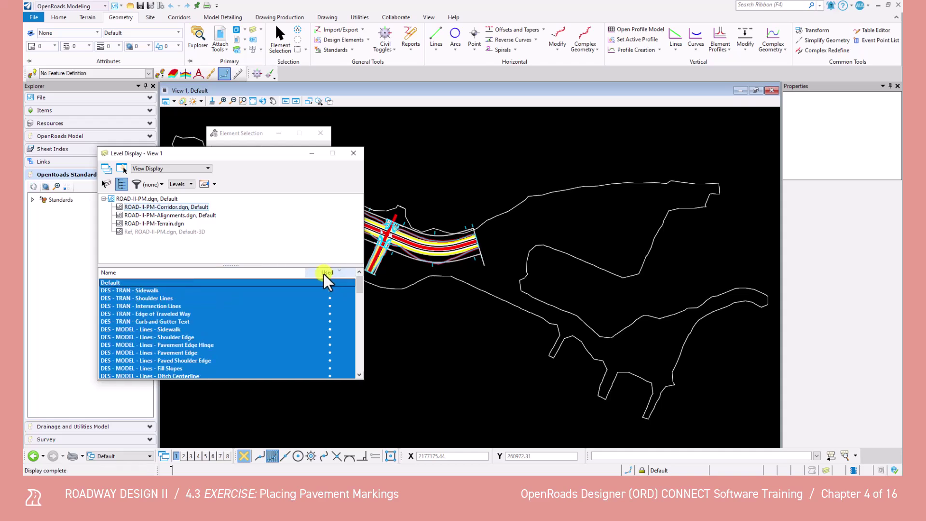
- Turn off the corridor reference's CORRIDOR GRAPHICS Design and Controls levels and its Cut Slopes and Fill Slopes levels
scroll(196, 363, "down", 4)
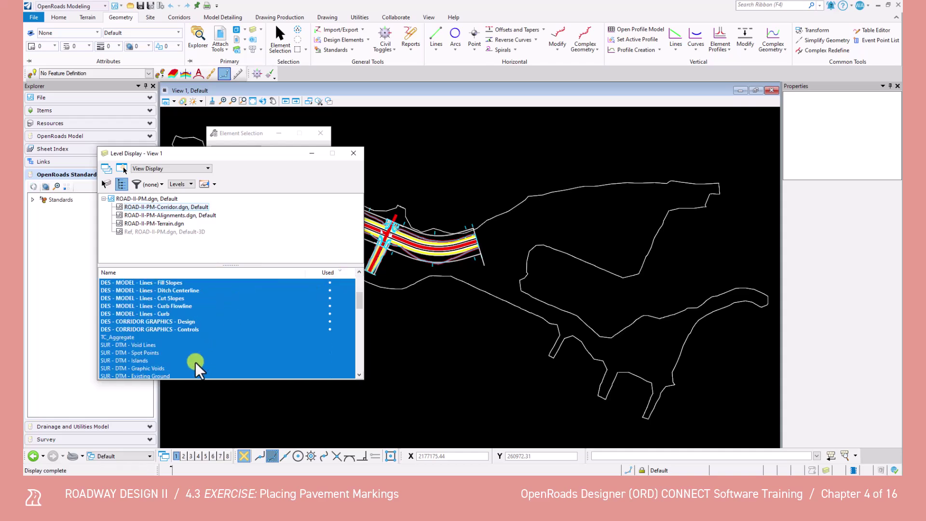
left_click(158, 322)
left_click(160, 331)
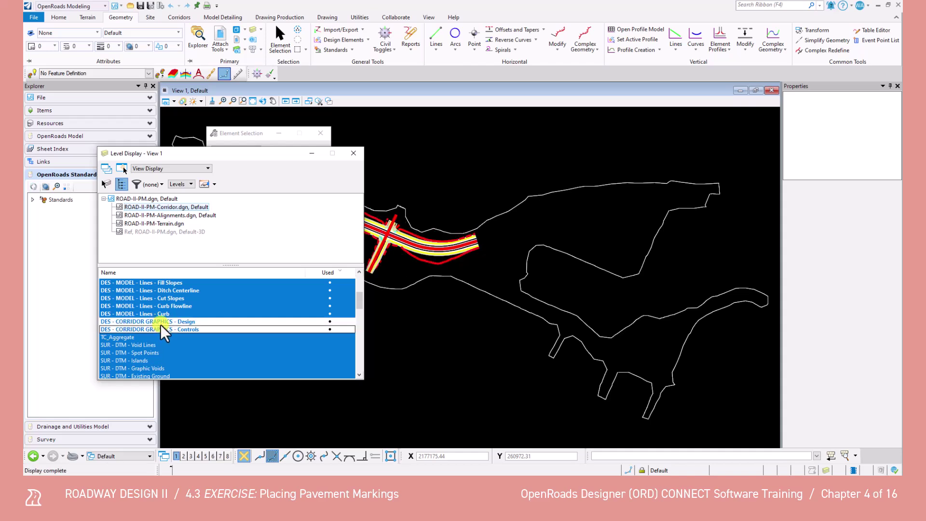
left_click(166, 299)
left_click(173, 283)
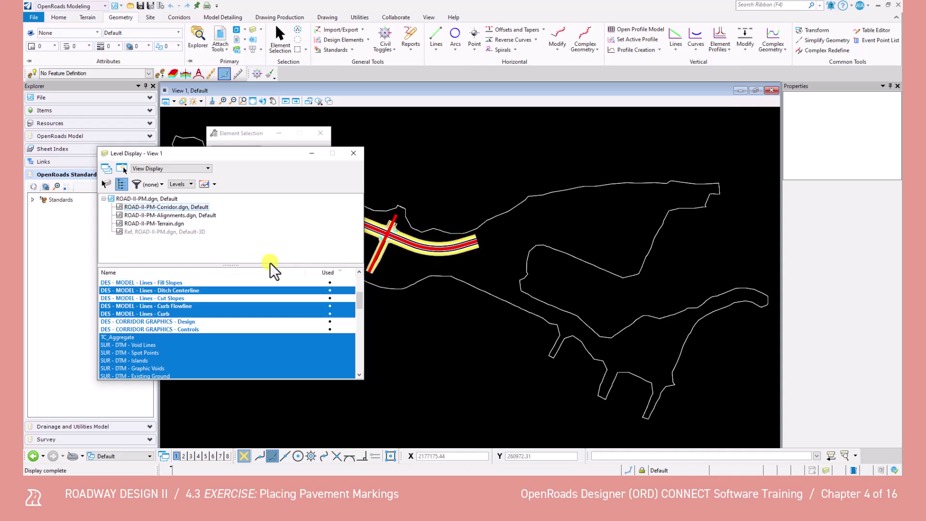
left_click(353, 153)
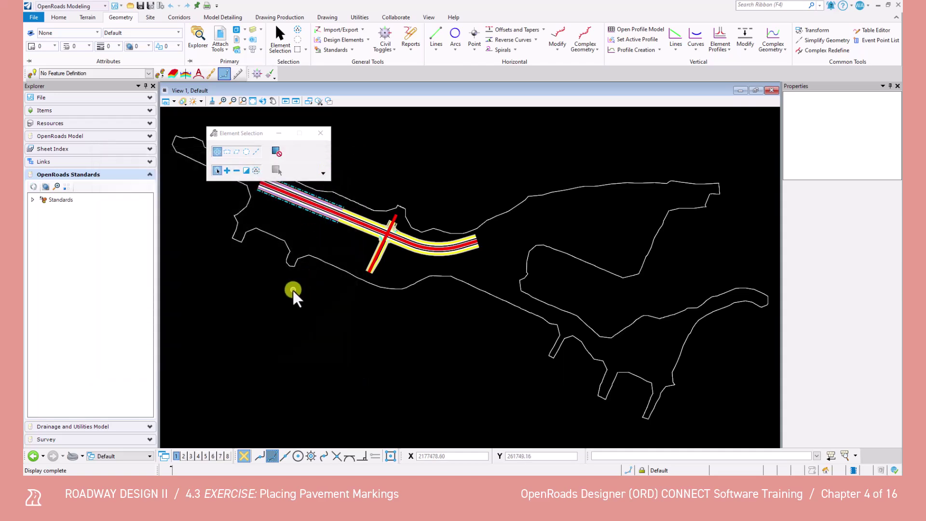
- Set the active feature definition to the Linear pavement marking striping PM - SSWL 6" and enable its use for new elements
left_click(148, 73)
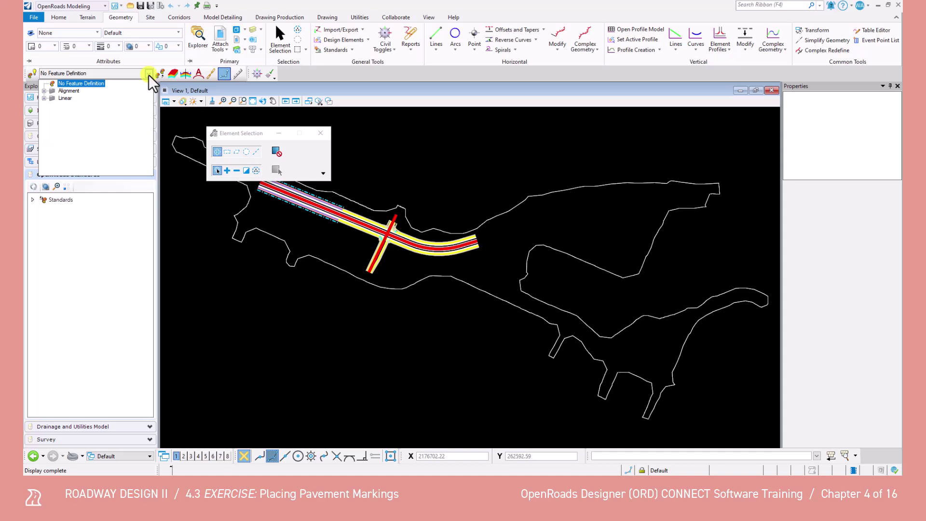
left_click(44, 99)
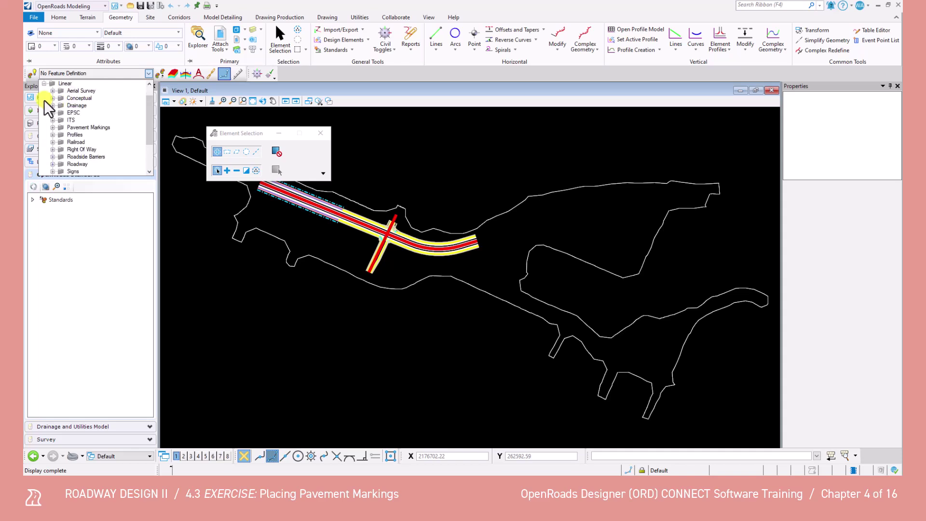
left_click(53, 128)
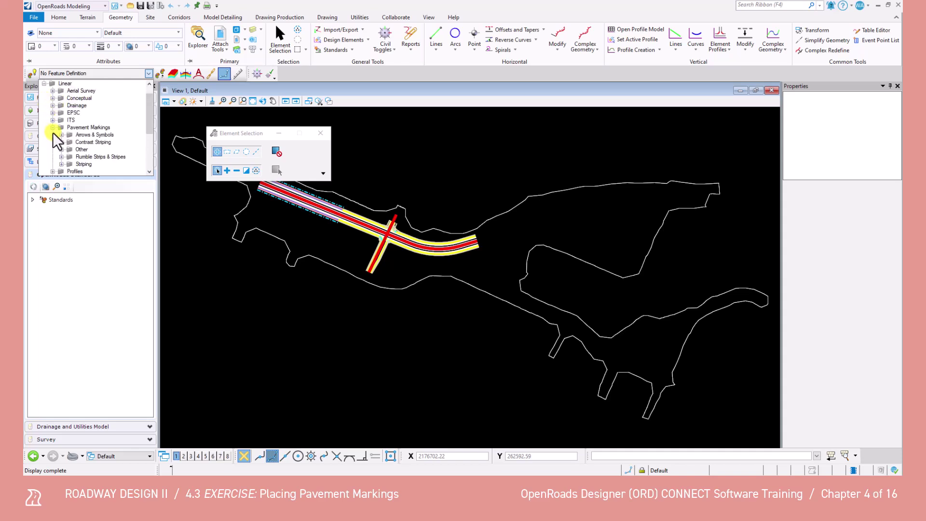
left_click(62, 164)
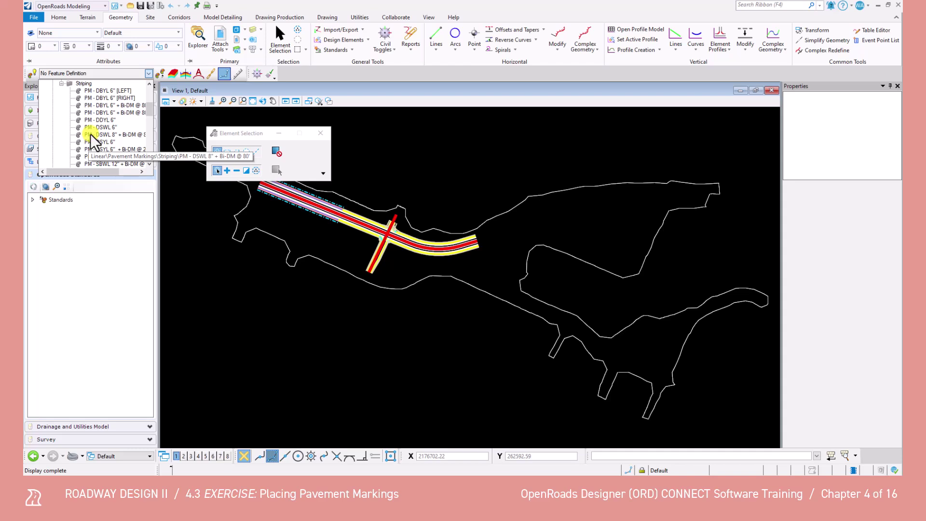
scroll(126, 138, "down", 4)
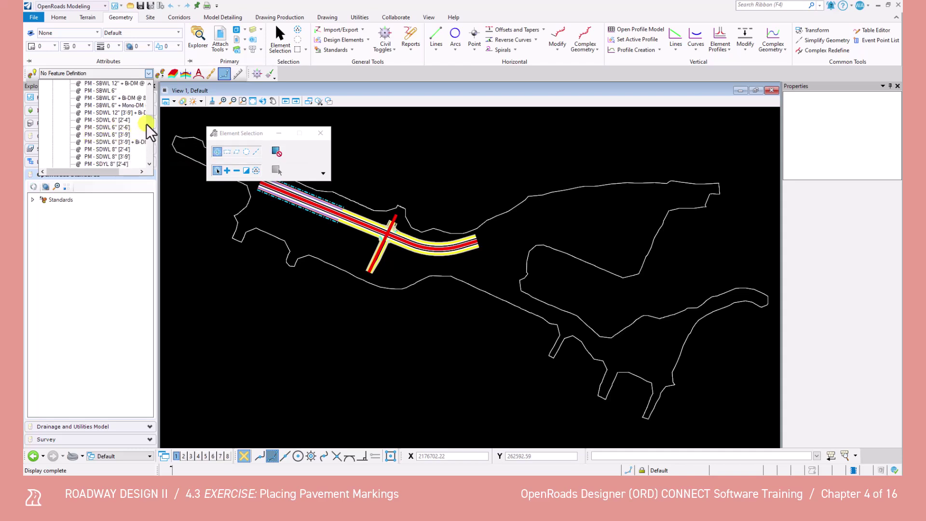
left_click_drag(148, 121, 148, 129)
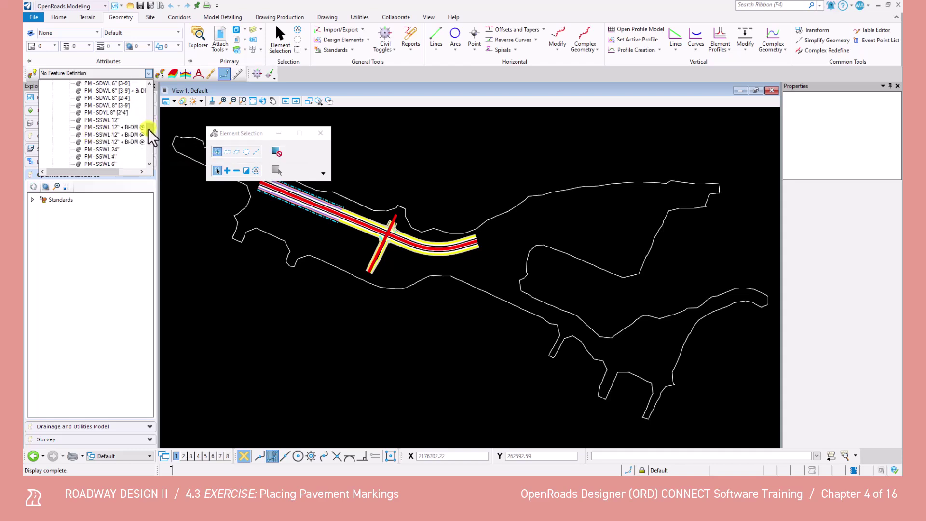
left_click(105, 163)
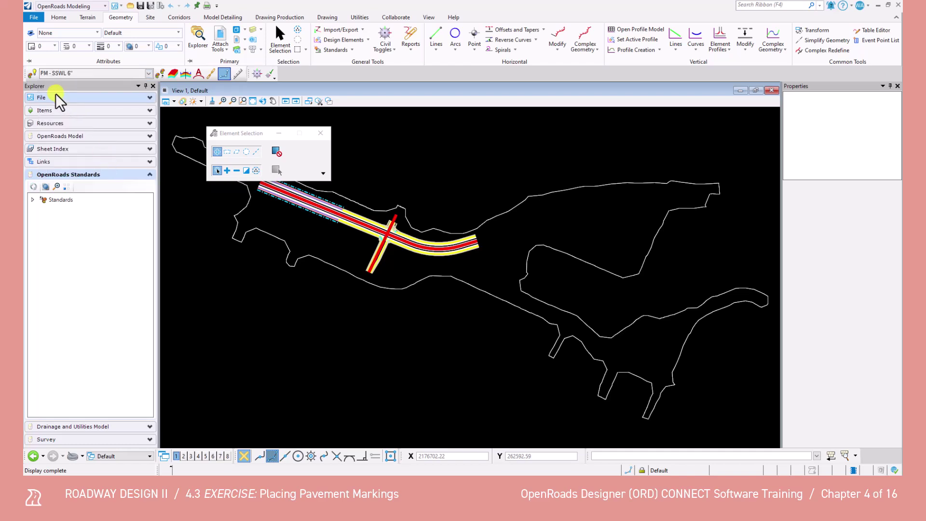
left_click(32, 74)
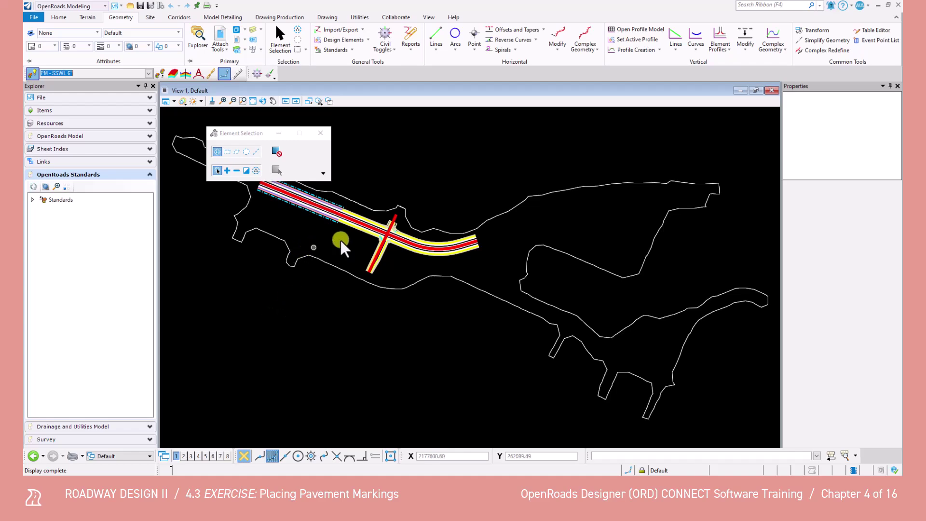
- Create a Single Offset Partial stripe at offset 0 on the Main Road's lower pavement edge, from its start to the side road's first curb return
scroll(375, 234, "up", 6)
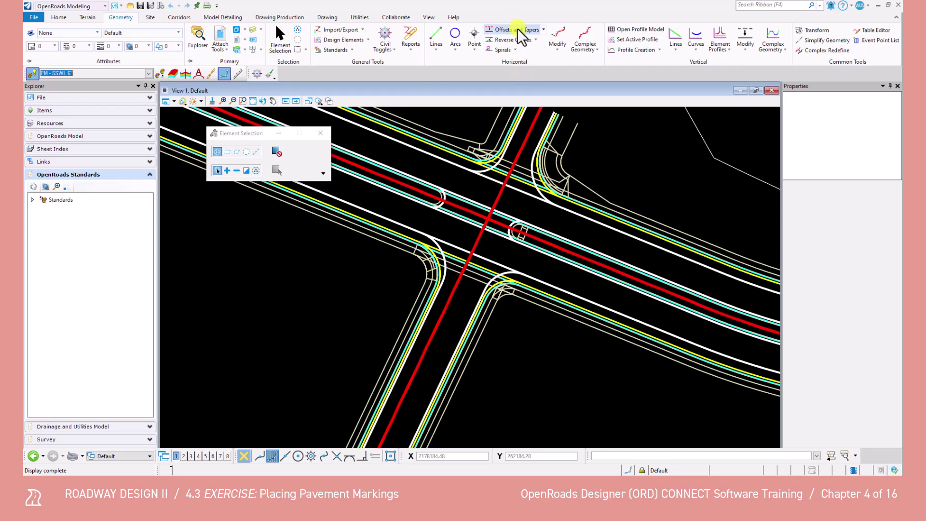
left_click(542, 29)
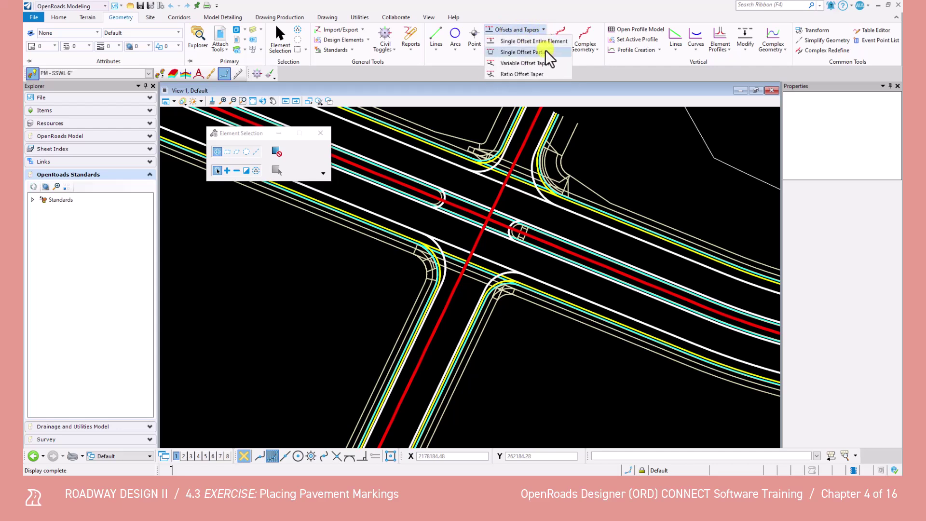
left_click(544, 50)
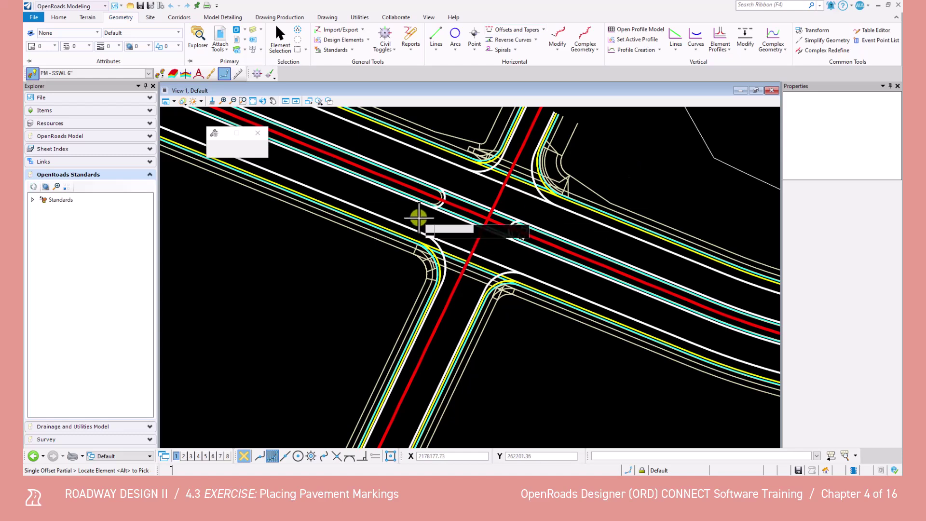
scroll(418, 217, "up", 2)
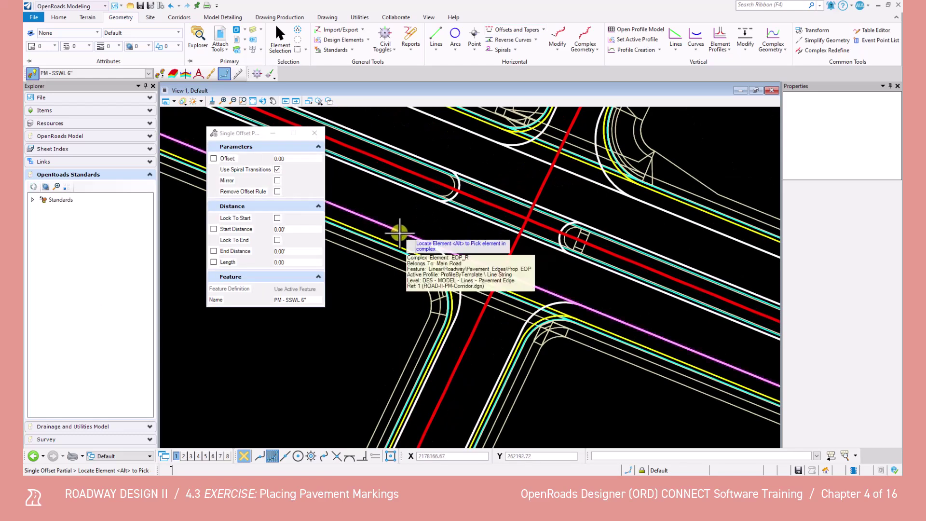
left_click(400, 233)
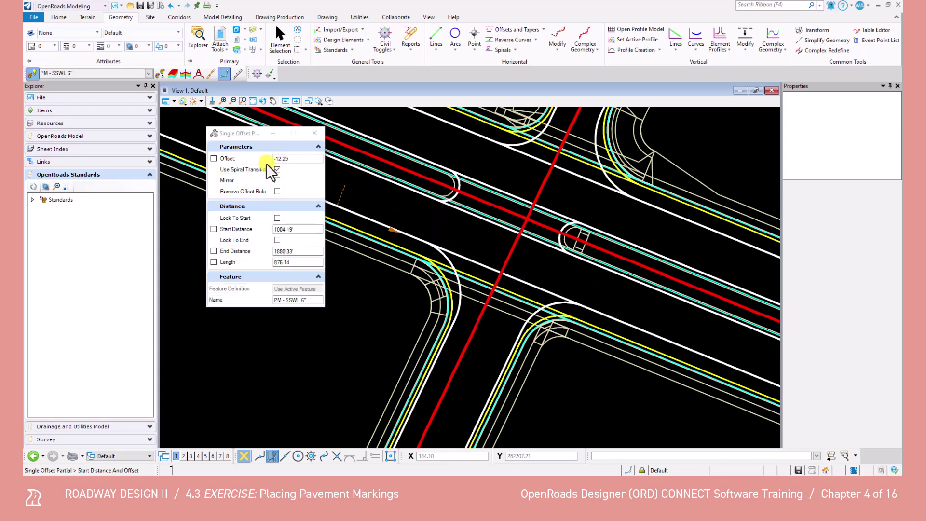
left_click_drag(291, 158, 244, 147)
type("0")
key("Tab")
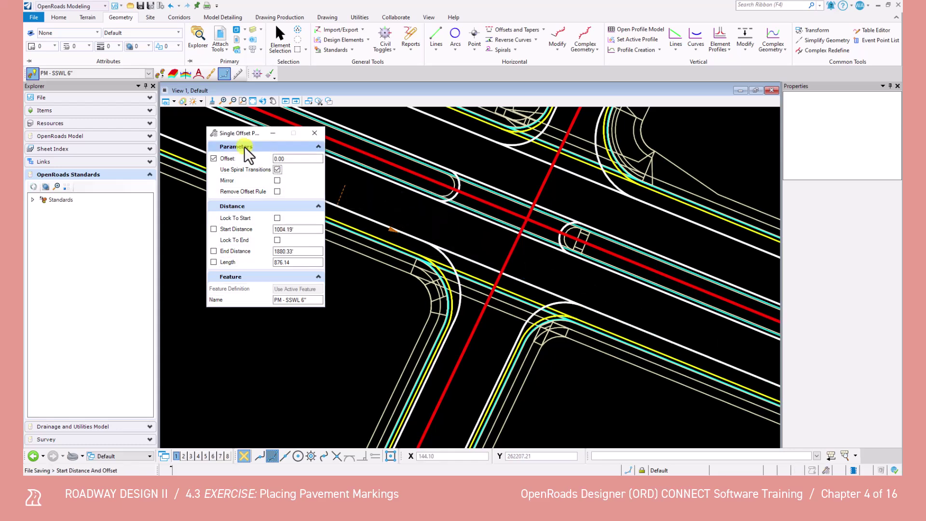
left_click(277, 217)
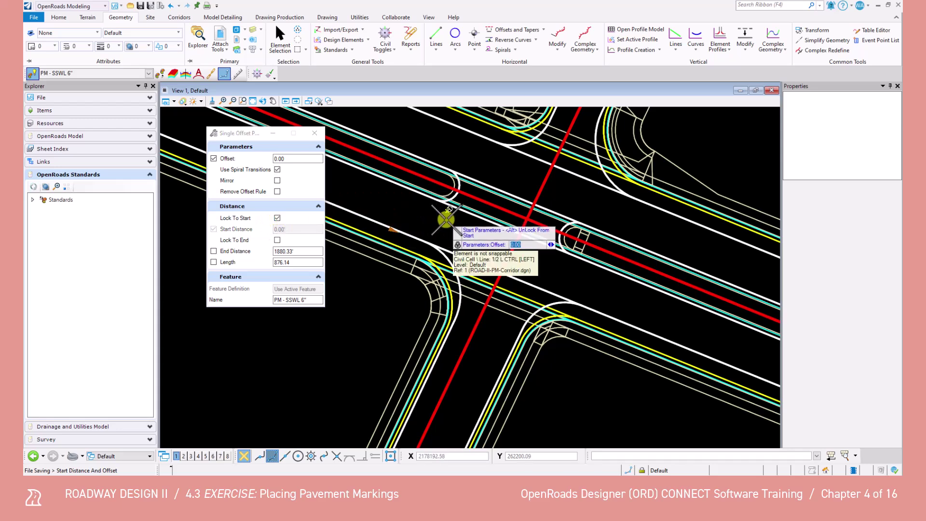
left_click(446, 219)
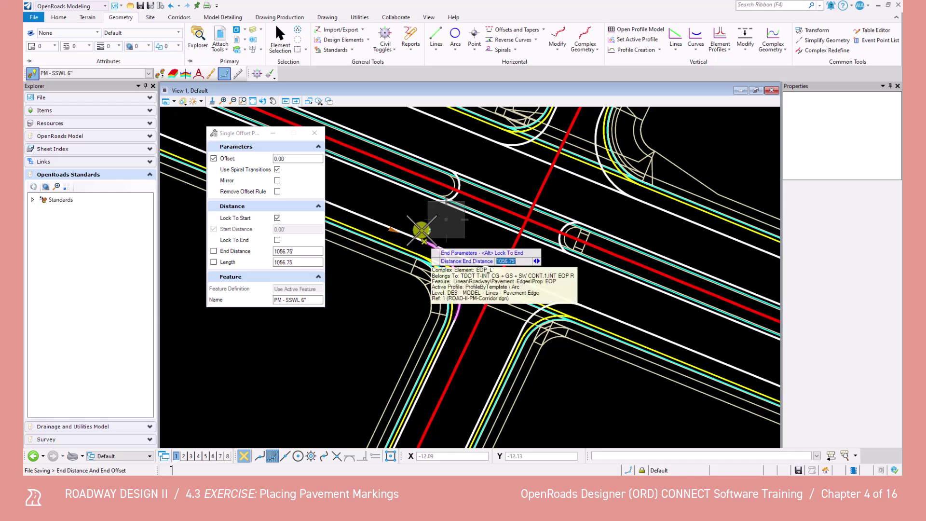
left_click(421, 230)
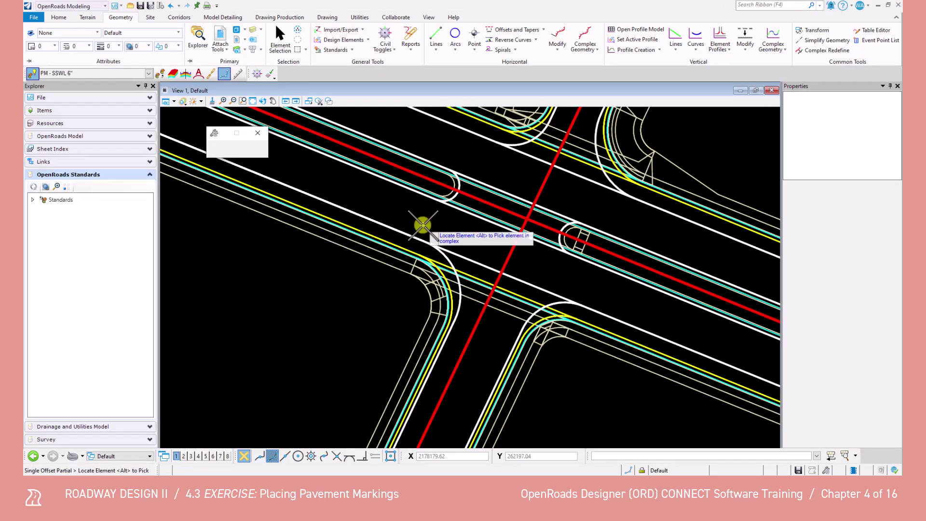
- Create a Single Offset Partial stripe at offset 0 on the Main Road's lower pavement edge, from the second curb return to the element's end
left_click(631, 324)
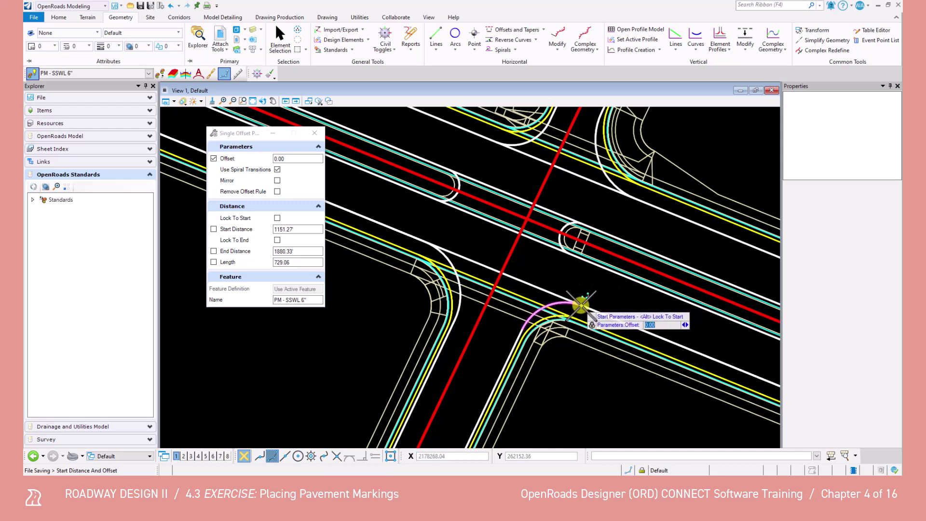
left_click(590, 293)
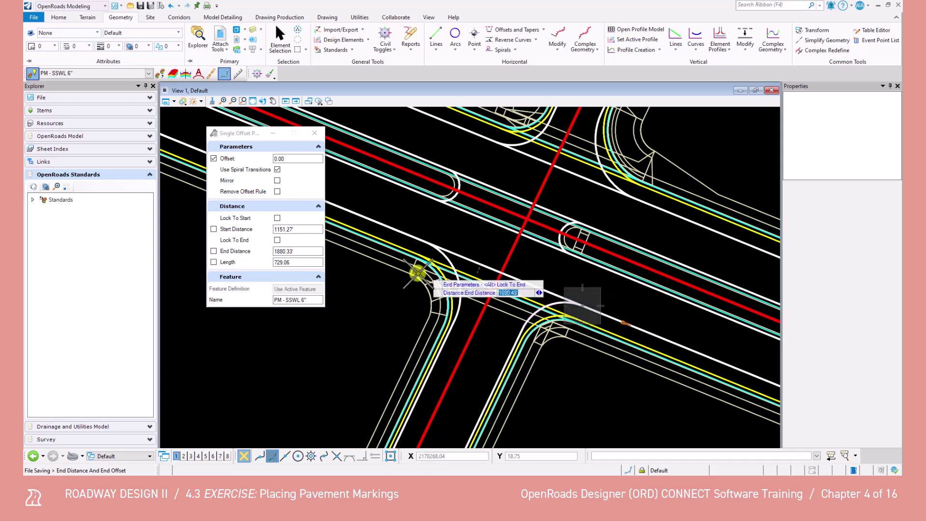
left_click(277, 240)
left_click(590, 287)
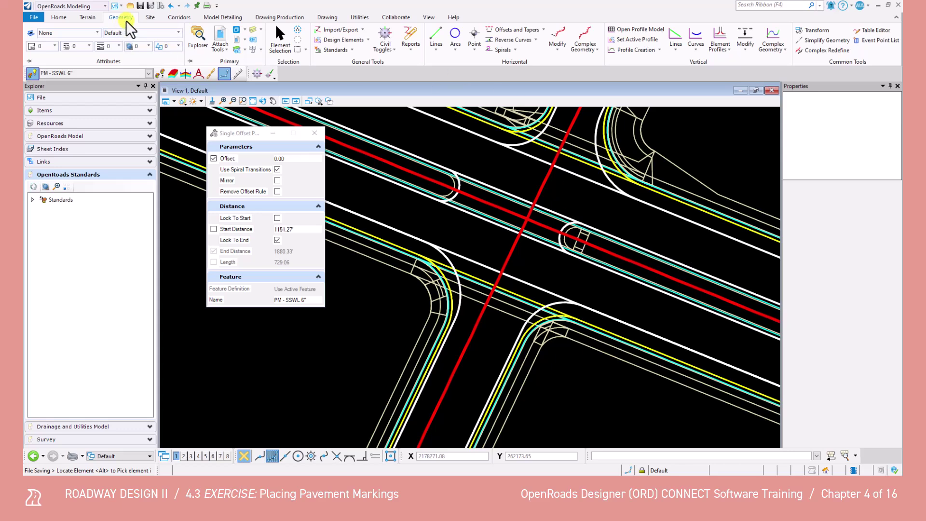
- Place Single Offset Entire Element stripes at a locked offset of 0 along the pavement edges of both curb returns south of the Main Road
left_click(543, 29)
left_click(542, 42)
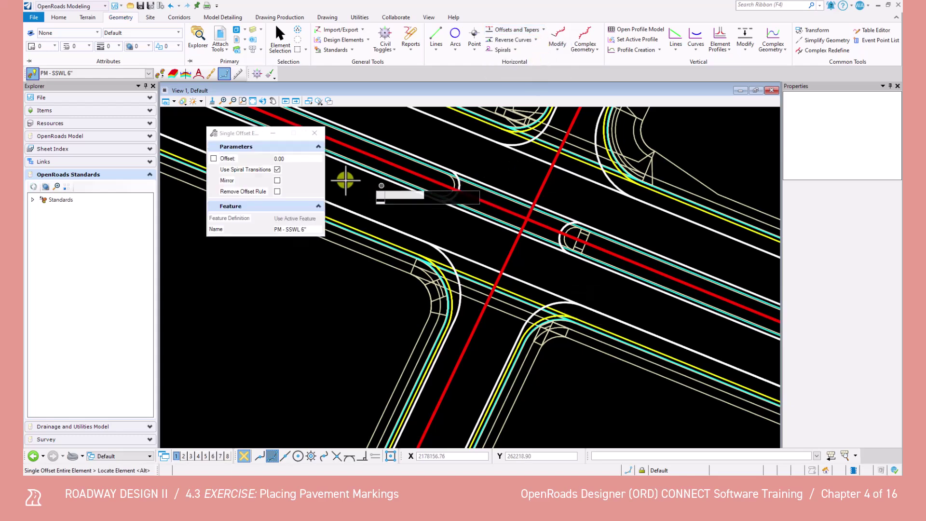
left_click(214, 158)
left_click(448, 316)
right_click(462, 318)
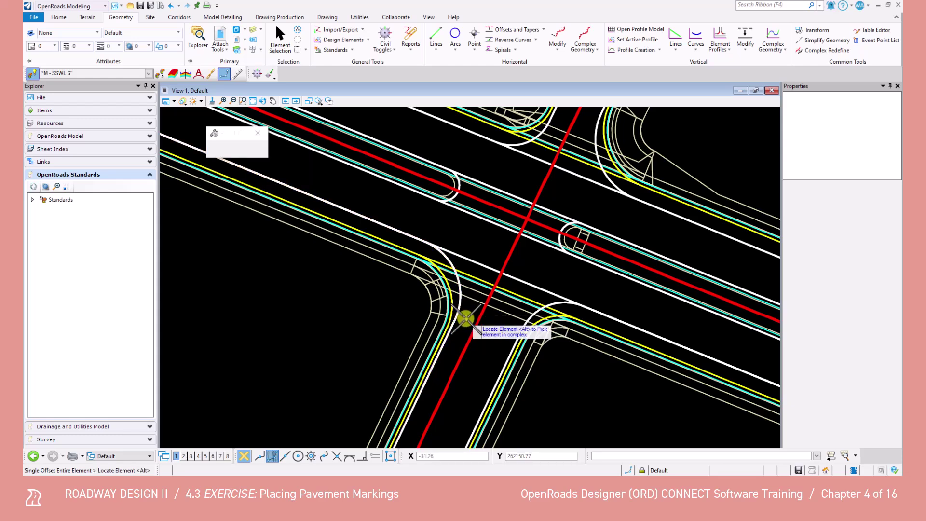
left_click(520, 327)
left_click(500, 337)
- Continue the full-element stripes at offset 0 along the side road's pavement edges south of the intersection
scroll(499, 349, "down", 1)
left_click_drag(539, 223, 544, 210)
right_click(441, 358)
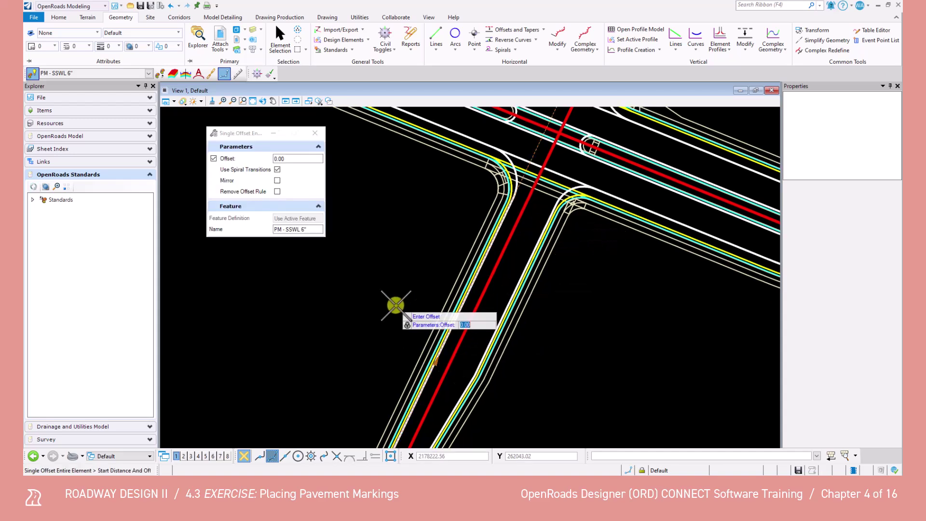
right_click(410, 314)
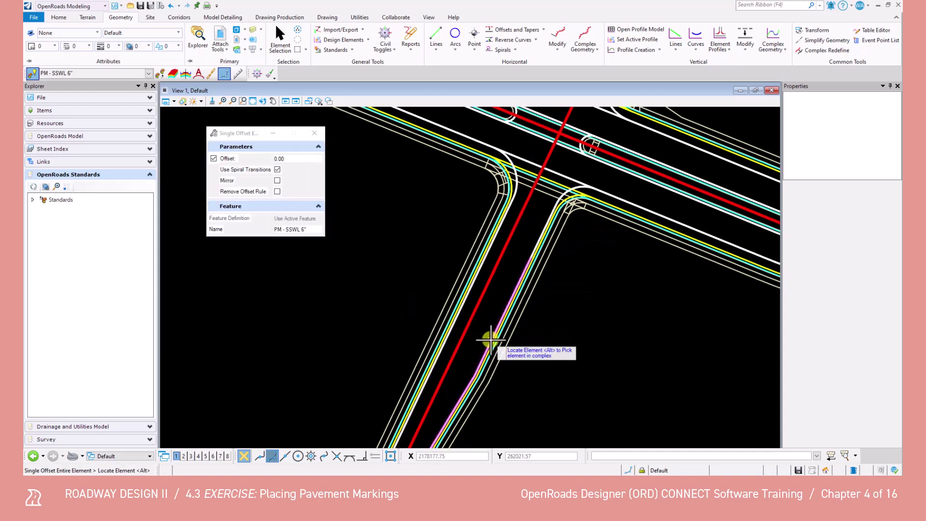
middle_click_drag(497, 270, 469, 317)
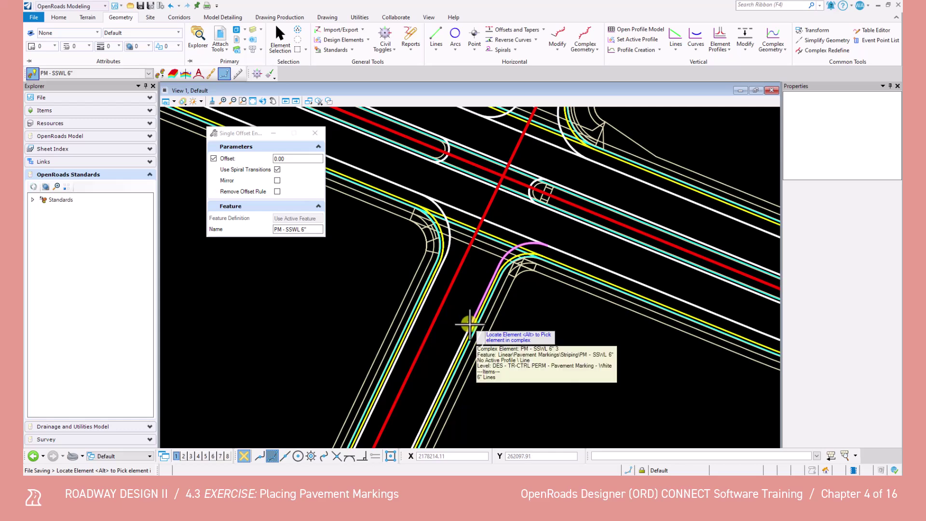
- Switch the corridor reference's Pavement Edge level off and back on in the level display to check the placed stripes
left_click(252, 30)
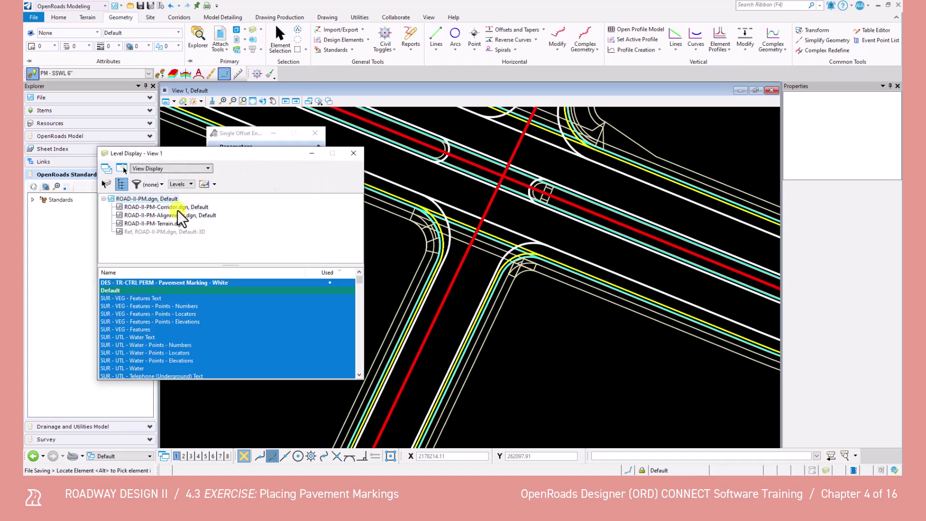
left_click(178, 207)
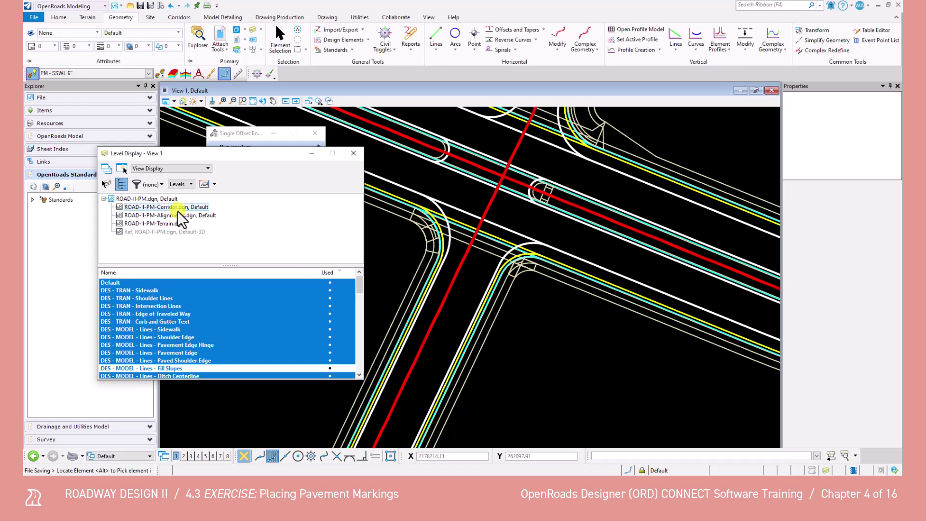
left_click(183, 352)
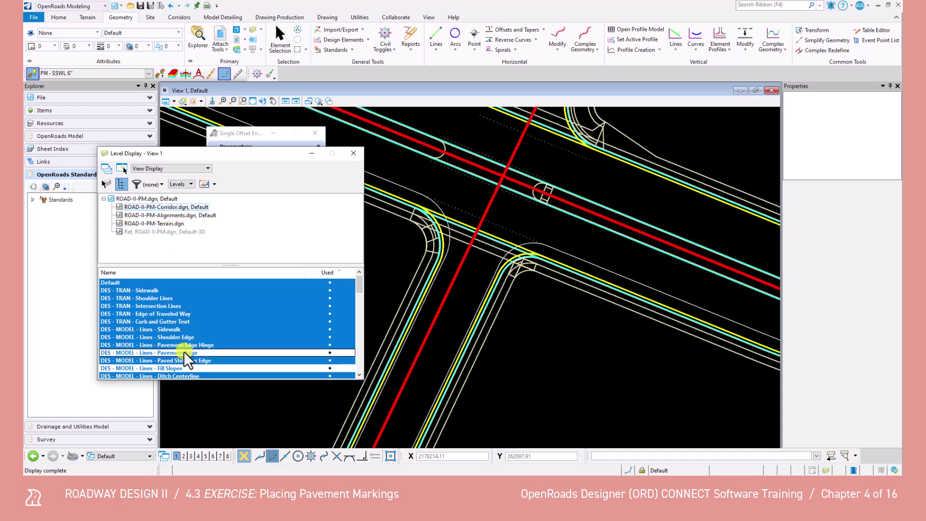
left_click(183, 351)
left_click(183, 352)
left_click(184, 352)
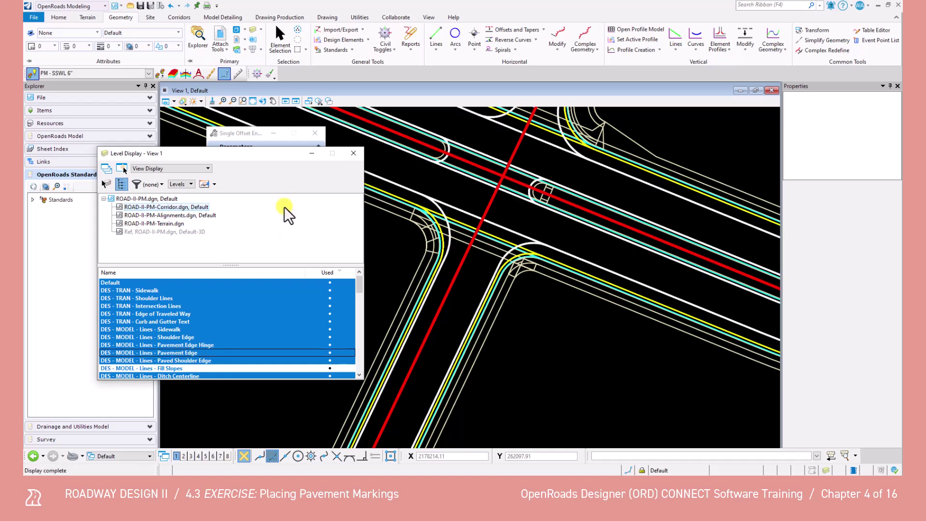
left_click(353, 153)
- At the Main Road's beginning, set the active feature definition to the striping type PM - DBYL 6" [RIGHT]
left_click(288, 56)
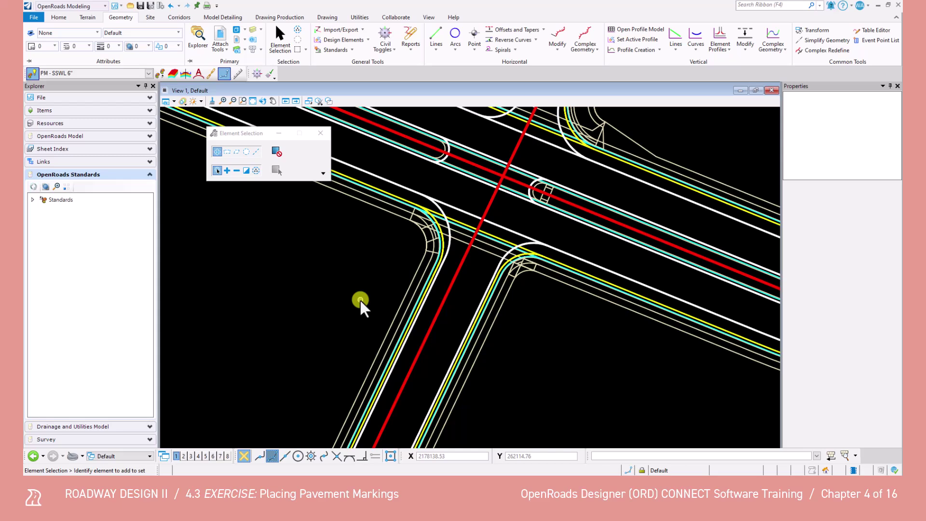
scroll(360, 299, "down", 3)
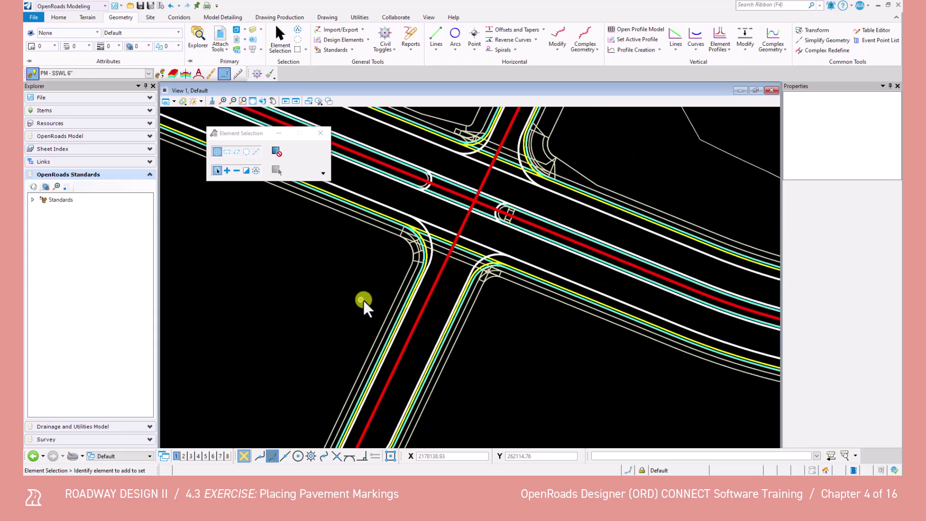
middle_click_drag(339, 285, 566, 358)
scroll(624, 326, "up", 3)
mouse_move(415, 252)
middle_mouse_down()
mouse_move(500, 316)
mouse_move(463, 319)
middle_mouse_up()
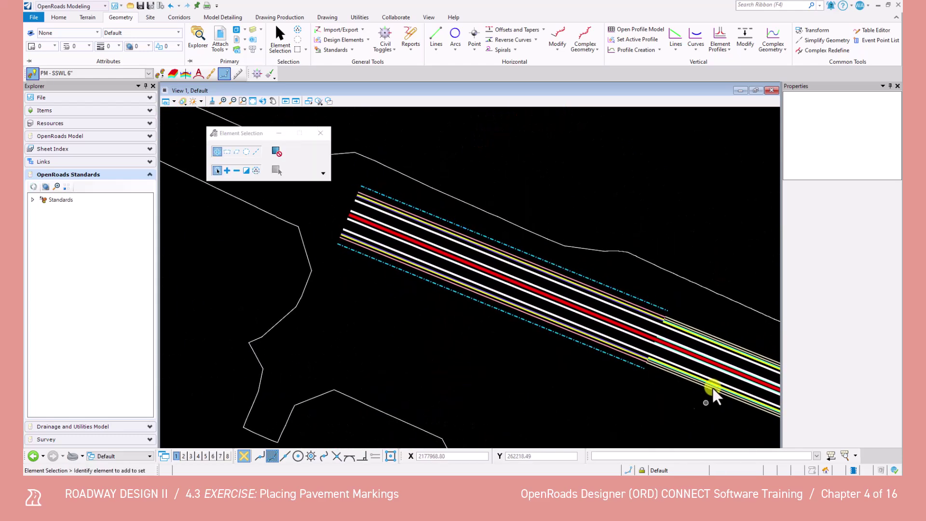
scroll(504, 215, "up", 1)
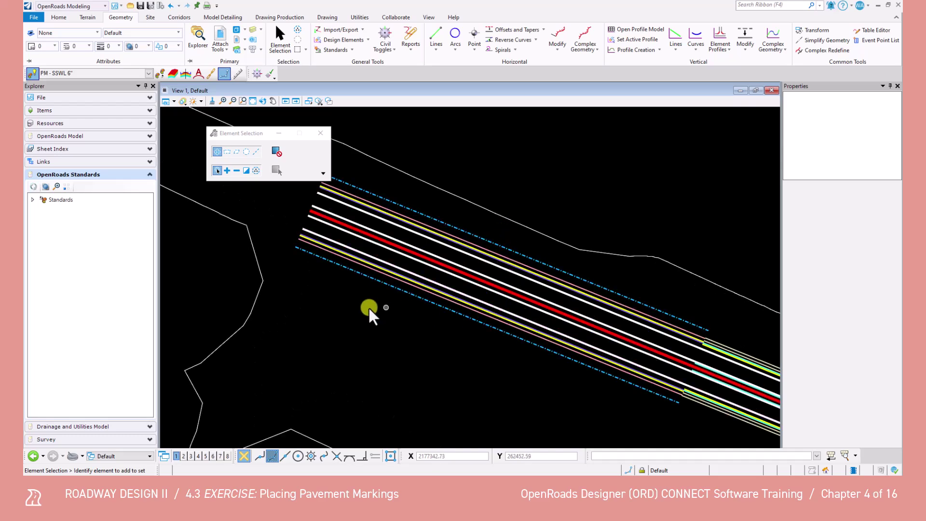
left_click(147, 73)
left_click(148, 73)
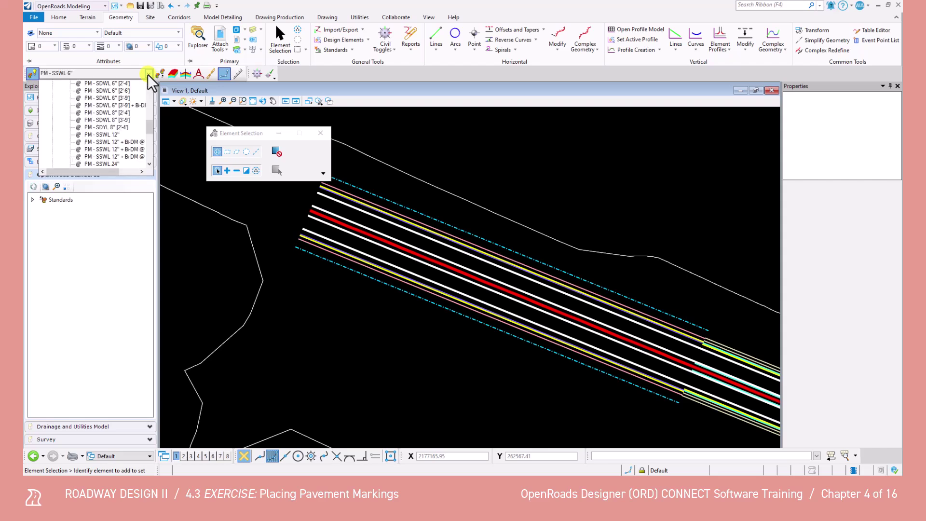
left_click_drag(148, 120, 151, 106)
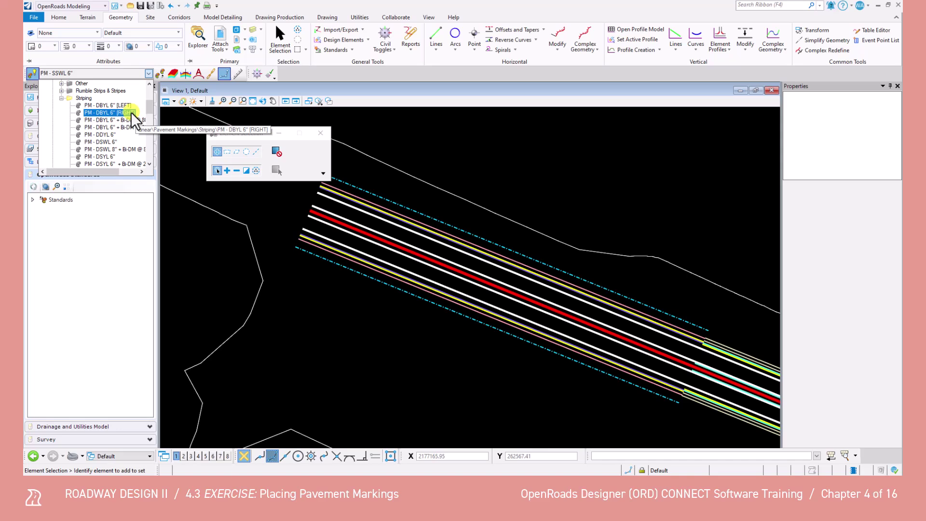
left_click(131, 112)
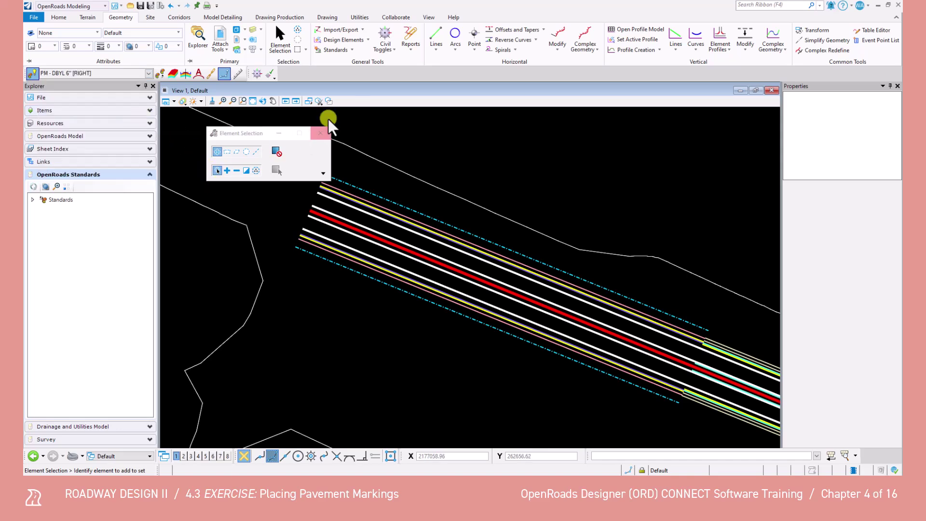
- Create a Single Offset Partial stripe at offset 0 on the pavement edge just below the Main Road centerline, locked to start with length 350
left_click(542, 30)
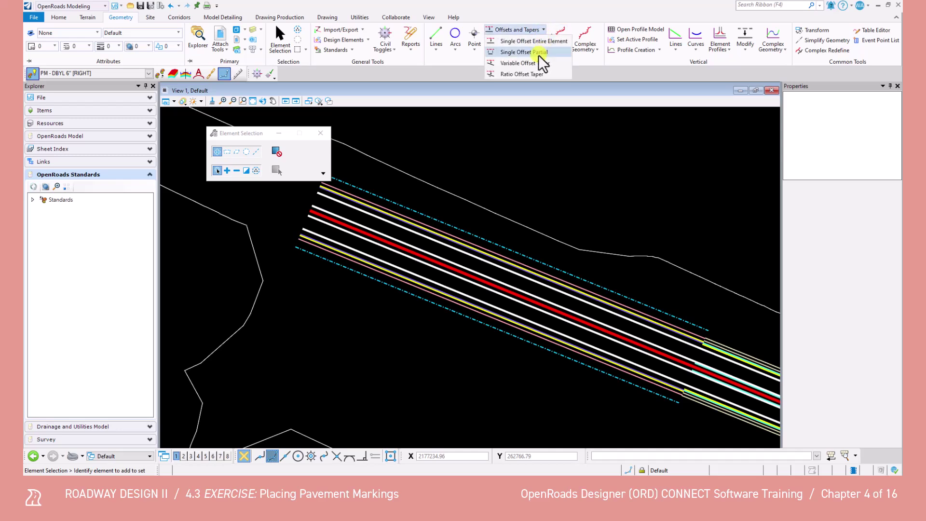
left_click(538, 54)
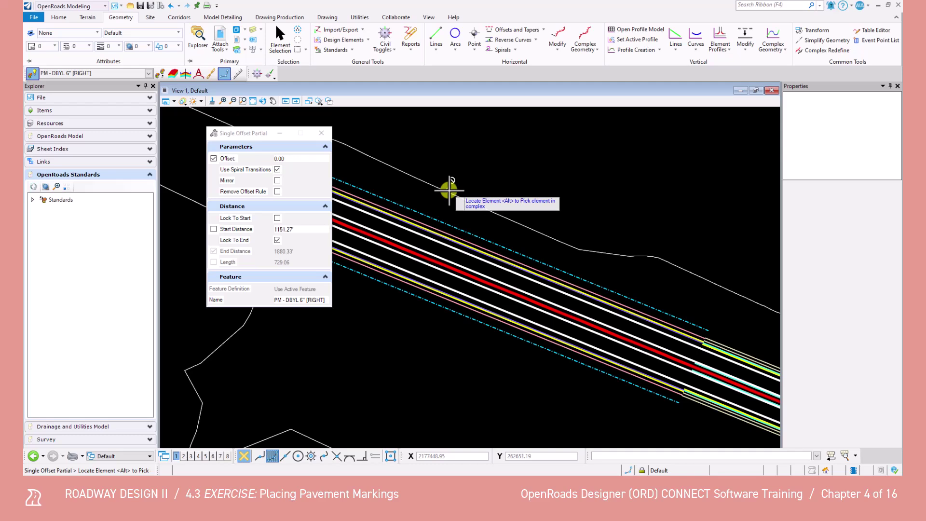
scroll(379, 255, "up", 2)
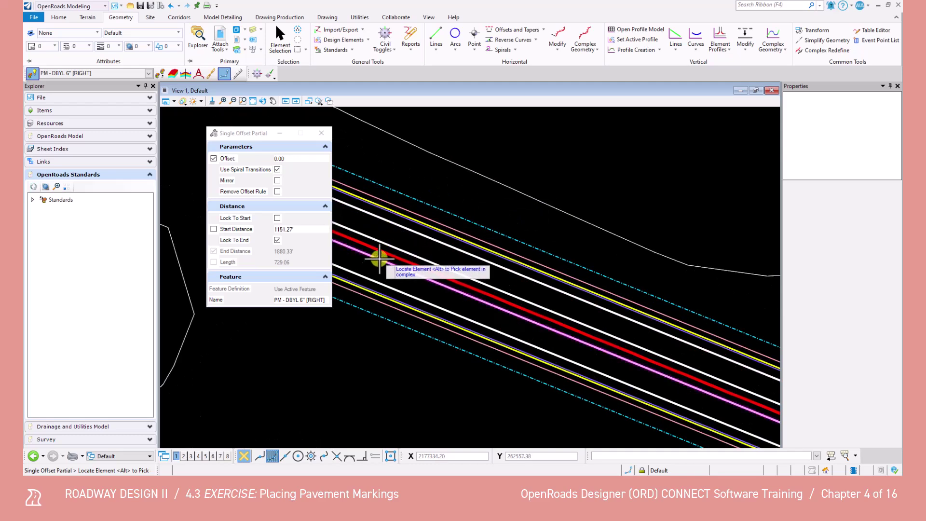
left_click(380, 259)
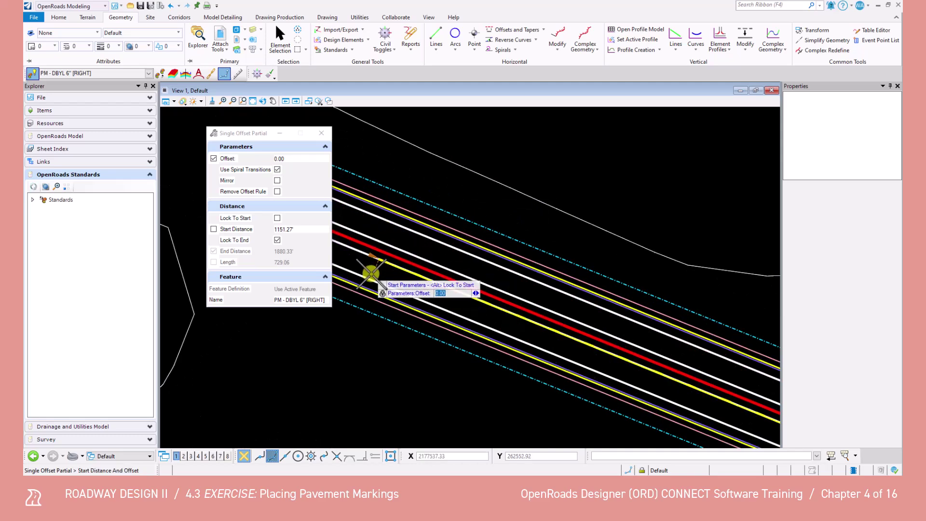
left_click(278, 240)
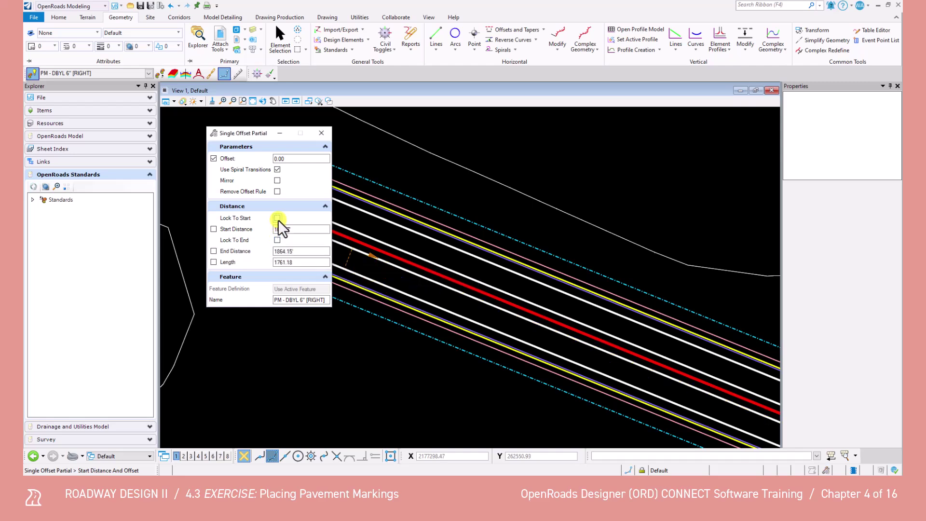
left_click(278, 217)
left_click(214, 261)
left_click(300, 261)
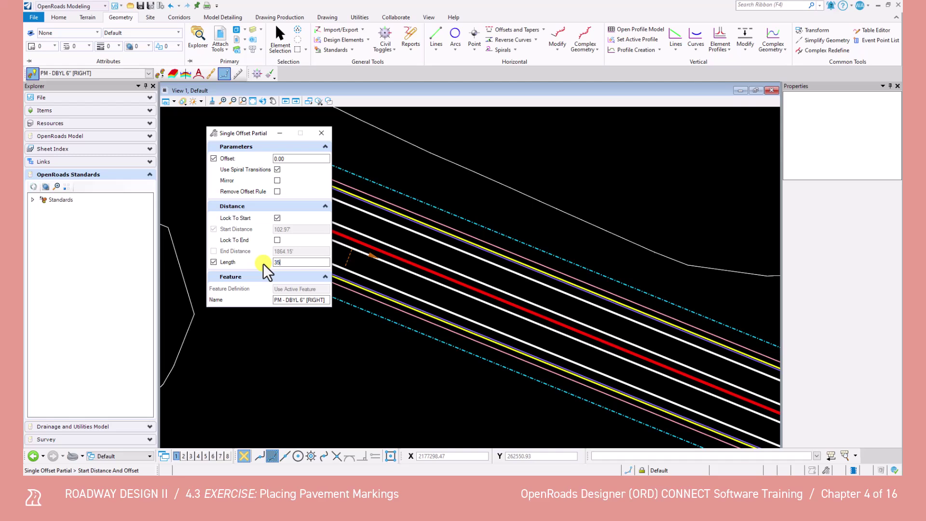
key("Return")
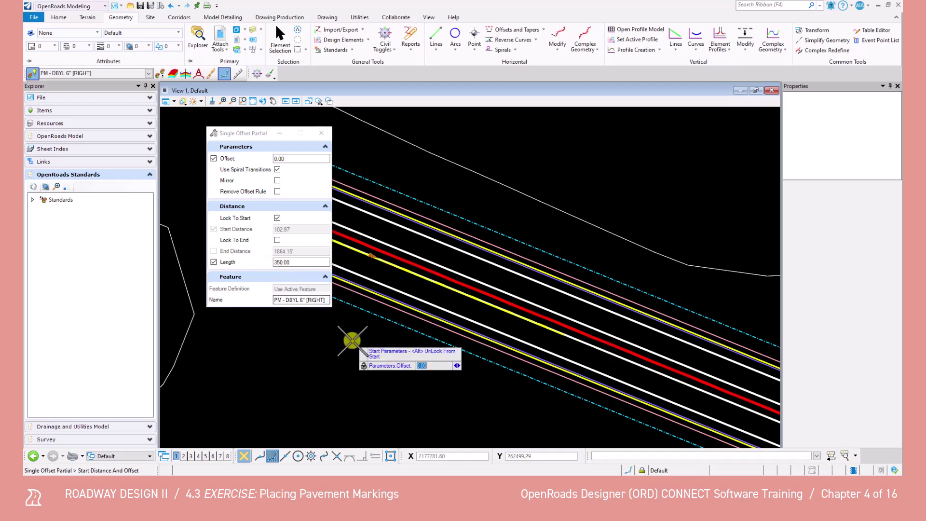
left_click(364, 345)
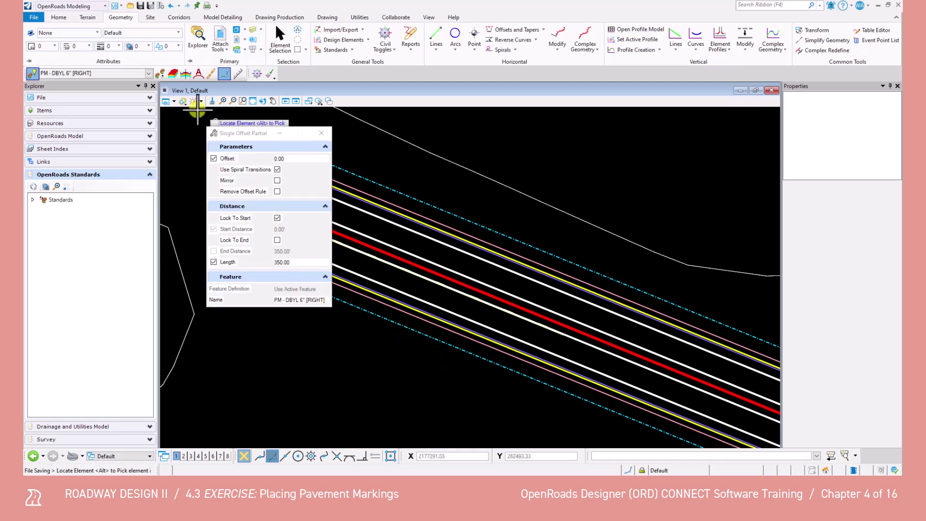
- Set the active feature definition to PM - DBYL 6" + Bi-DM @ 80' [RIGHT] and release the offset's start and length locks
left_click(147, 73)
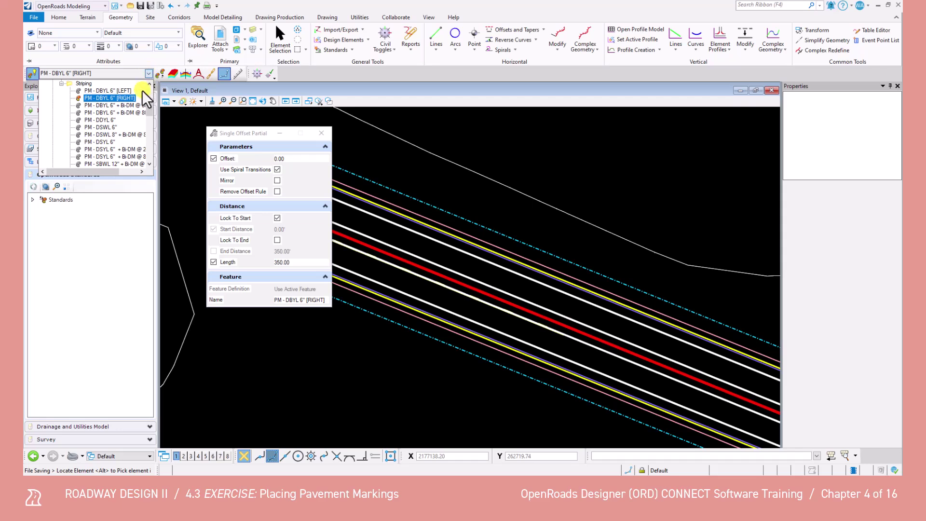
left_click(129, 113)
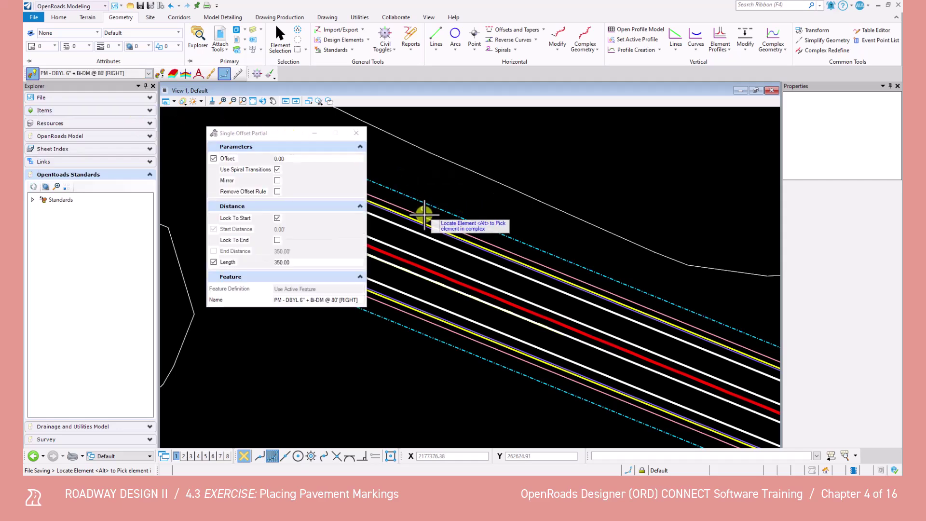
left_click(277, 218)
left_click(212, 261)
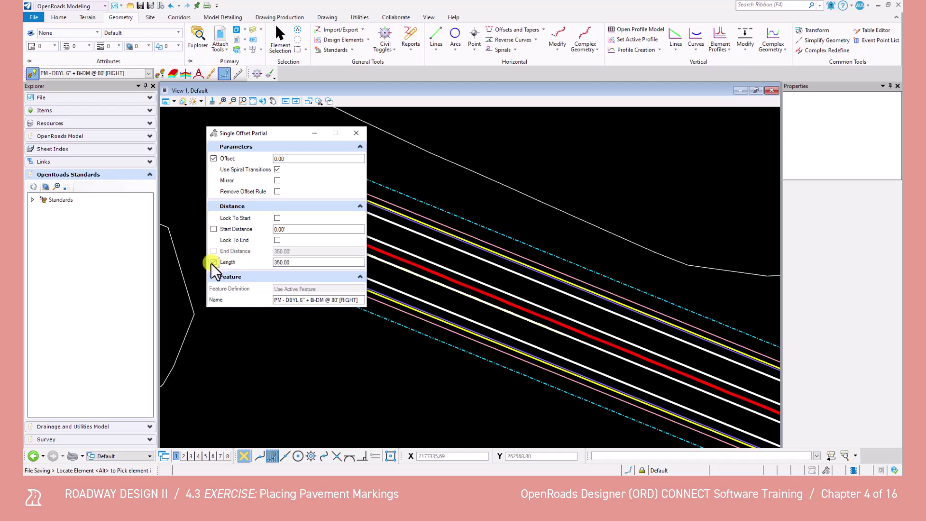
- Place a partial offset stripe at offset 0 on the same inner pavement edge, from start distance 350 to end distance 700
left_click(679, 386)
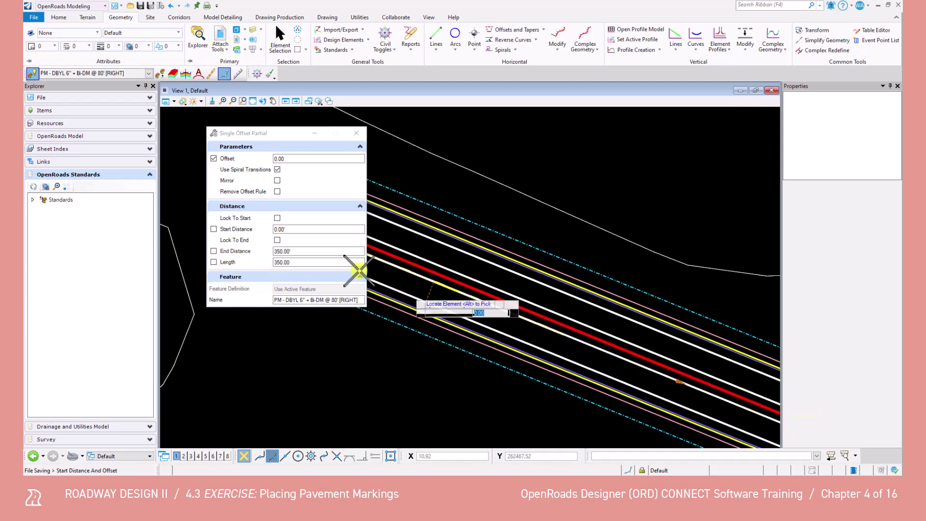
left_click(304, 229)
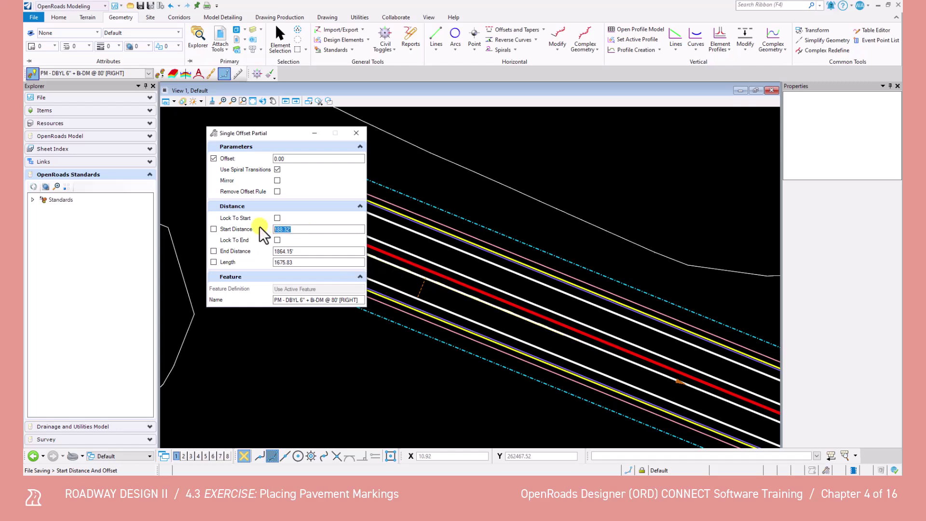
left_click(295, 251)
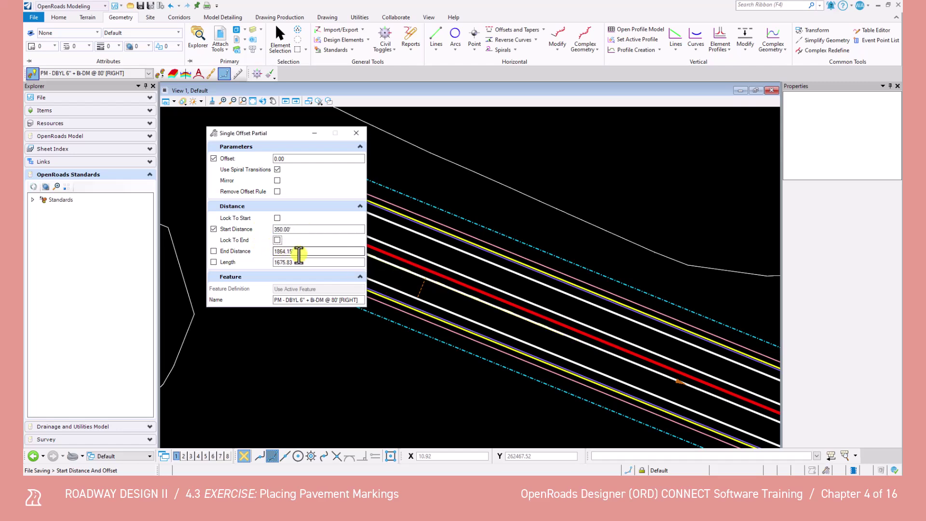
type("700")
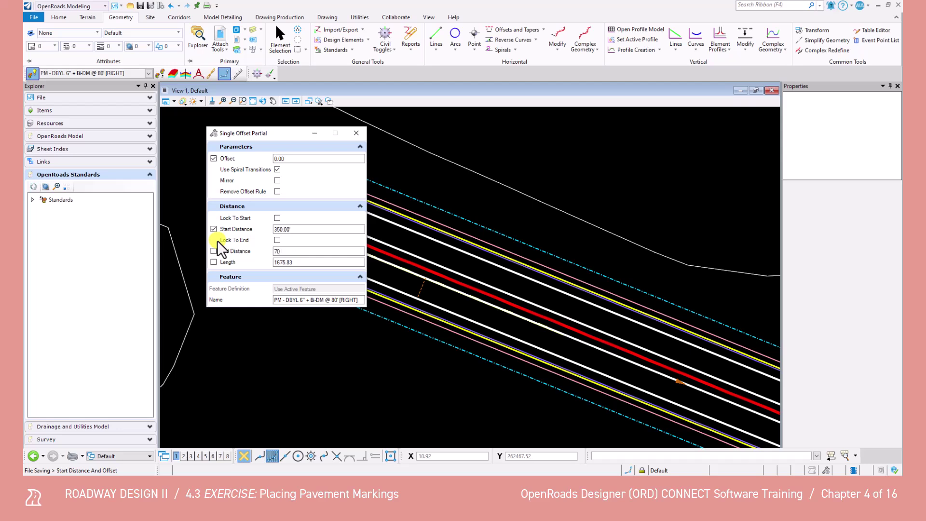
key("Return")
left_click(474, 389)
left_click(505, 404)
left_click(505, 405)
middle_click_drag(552, 421, 444, 349)
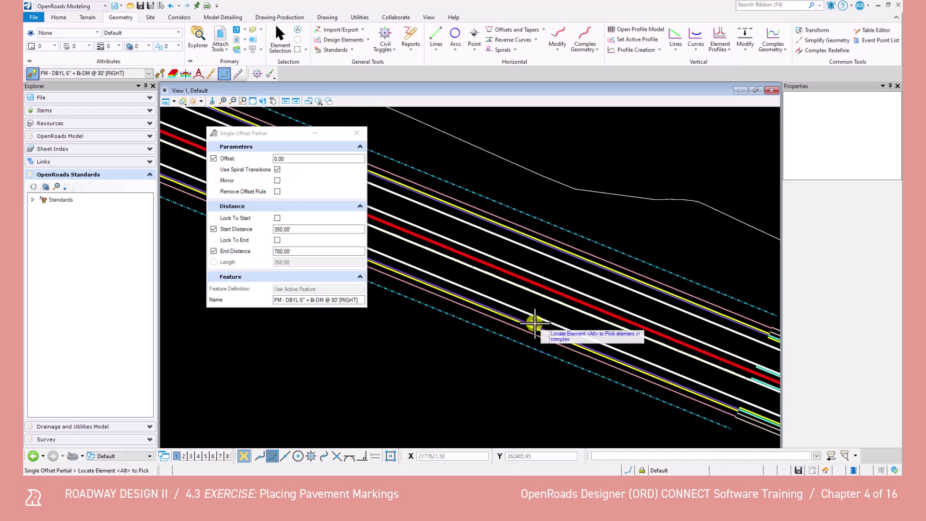
- End the partial offset command and hide the DES - MODEL - Lines - Pavement Edge level of the ROAD-II-PM-Corridor.dgn reference
scroll(540, 295, "up", 6)
scroll(534, 273, "up", 5)
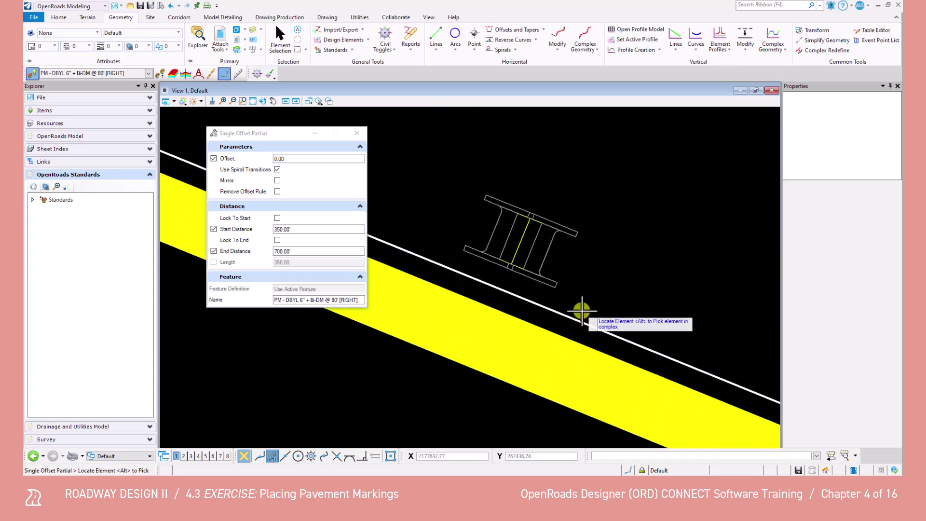
scroll(581, 311, "down", 4)
right_click(589, 301)
scroll(597, 289, "down", 2)
scroll(588, 313, "down", 3)
scroll(512, 296, "up", 2)
scroll(431, 267, "up", 2)
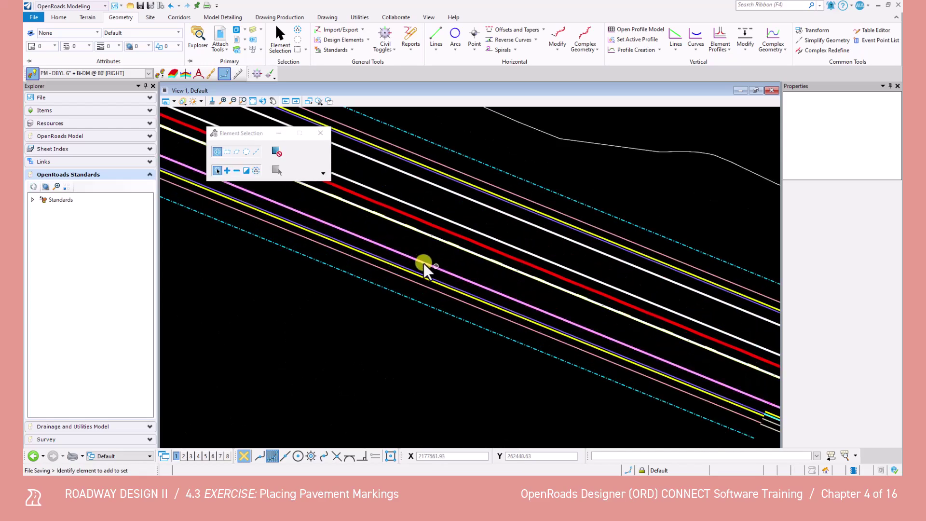
scroll(398, 218, "up", 1)
left_click(250, 27)
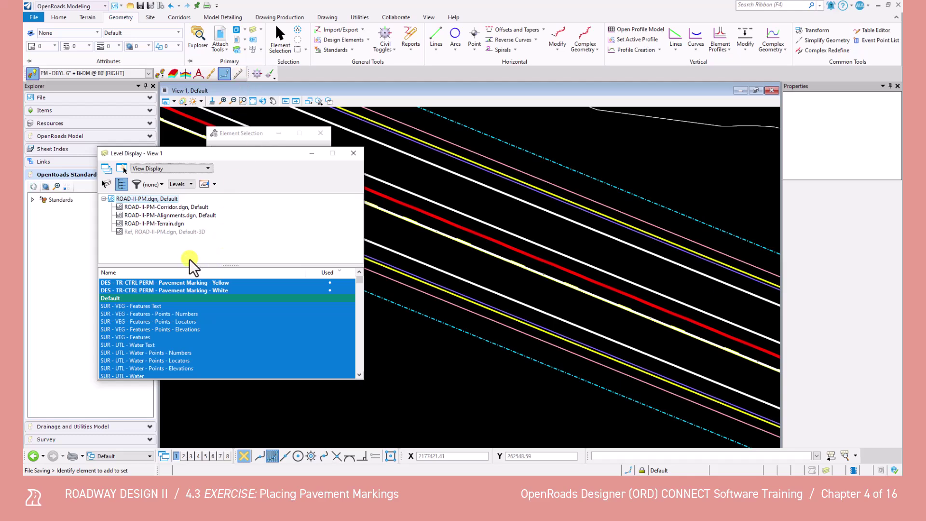
left_click(172, 208)
left_click(181, 353)
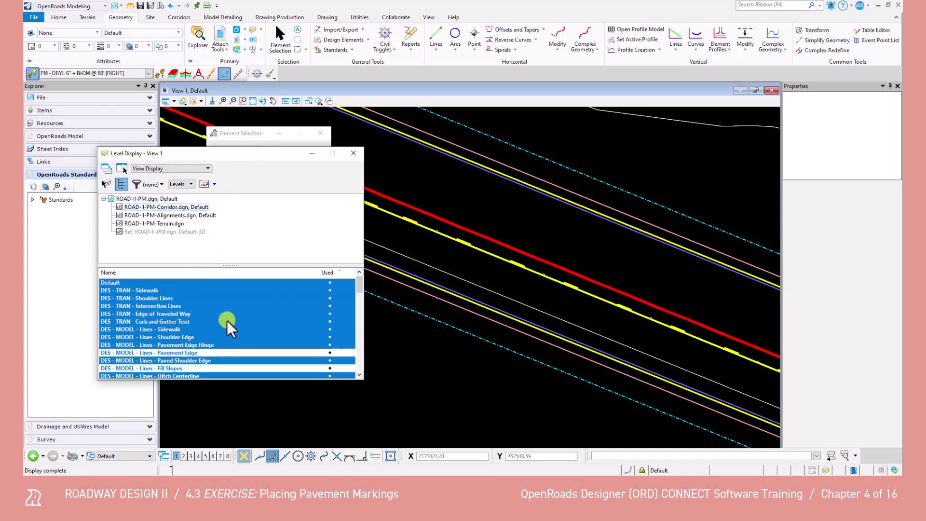
- Examine the placed yellow stripes along the inner edge below the Main Road centerline, and redisplay the corridor reference's Pavement Edge level
scroll(590, 290, "up", 2)
scroll(581, 296, "down", 5)
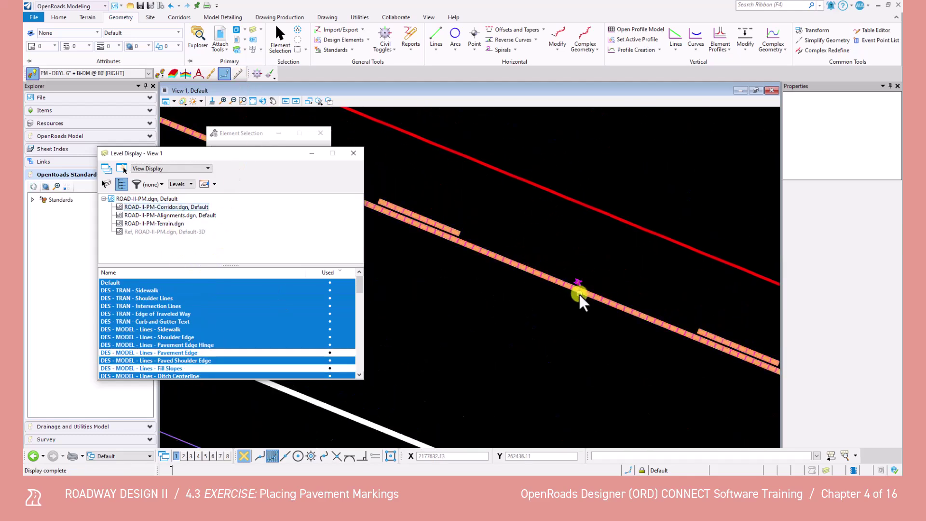
middle_click_drag(544, 290, 700, 368)
scroll(699, 368, "down", 3)
scroll(570, 313, "up", 7)
scroll(566, 294, "up", 1)
scroll(565, 296, "down", 11)
middle_click_drag(598, 308, 476, 243)
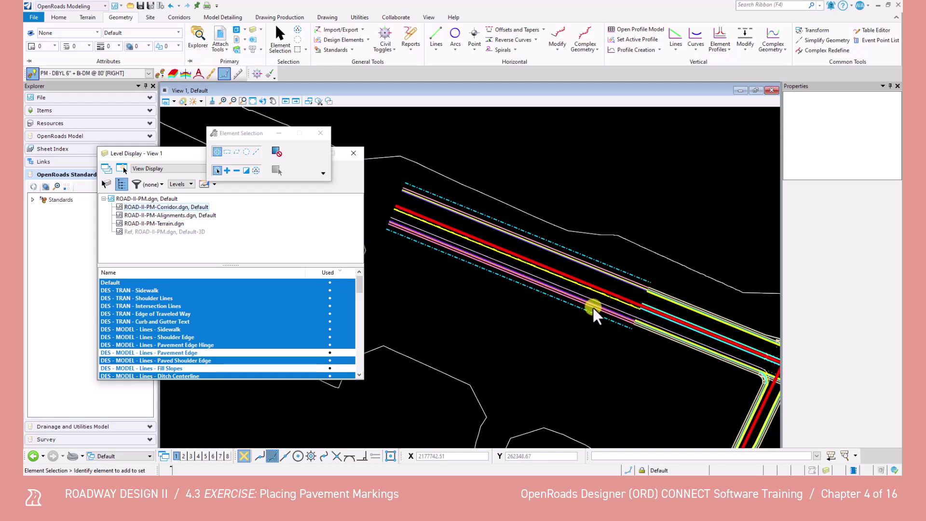
left_click(238, 353)
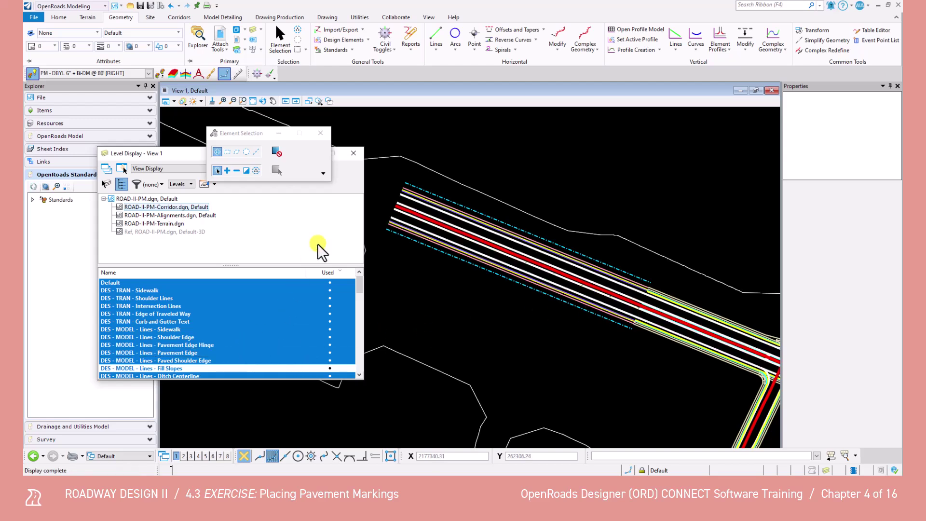
left_click(353, 153)
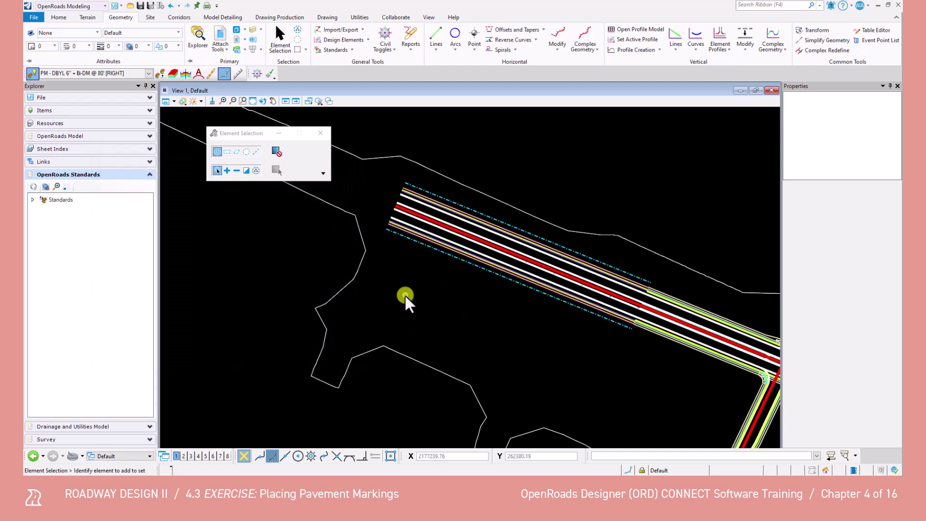
- Set the active feature definition to the striping type PM - SSYL 6"
left_click(148, 73)
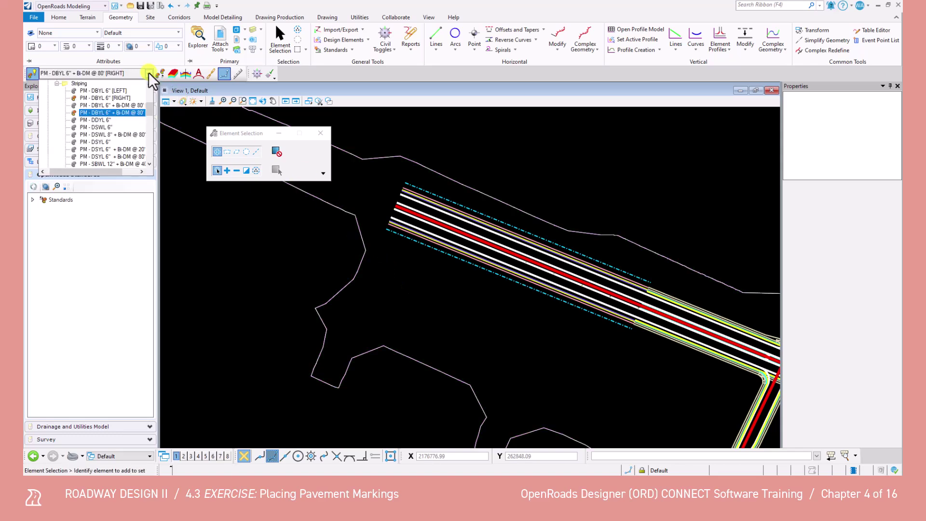
left_click_drag(151, 109, 149, 140)
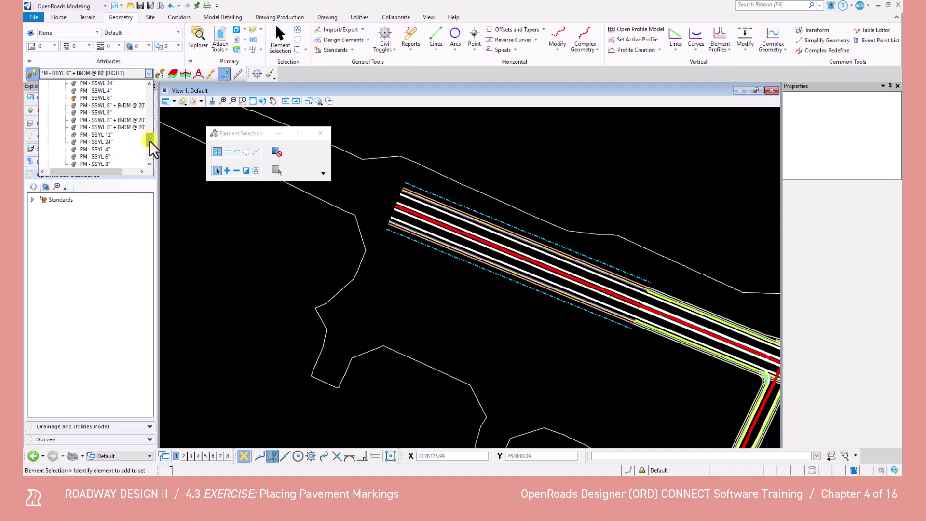
left_click(104, 155)
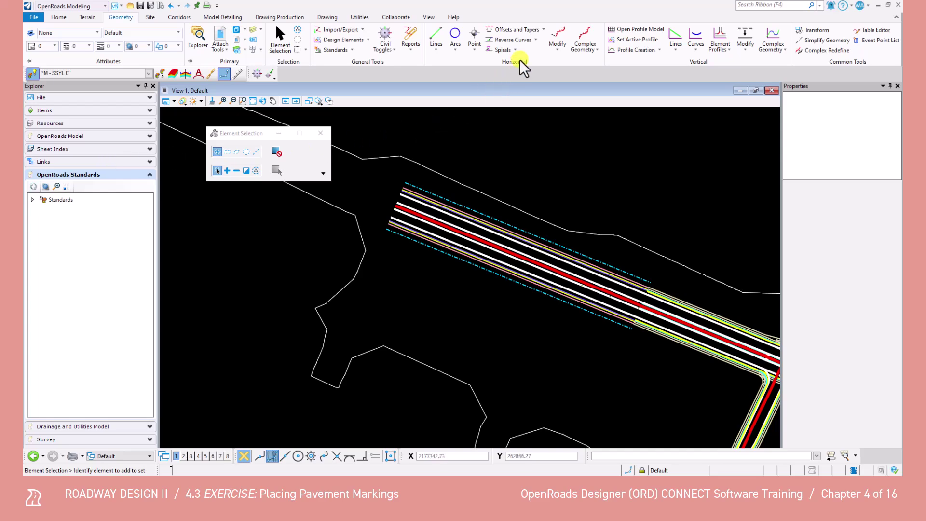
- Place an unlocked Single Offset Partial stripe at offset 0 on the lower median edge, from the raised median's beginning to its rounded nose before the intersection
left_click(542, 31)
left_click(536, 54)
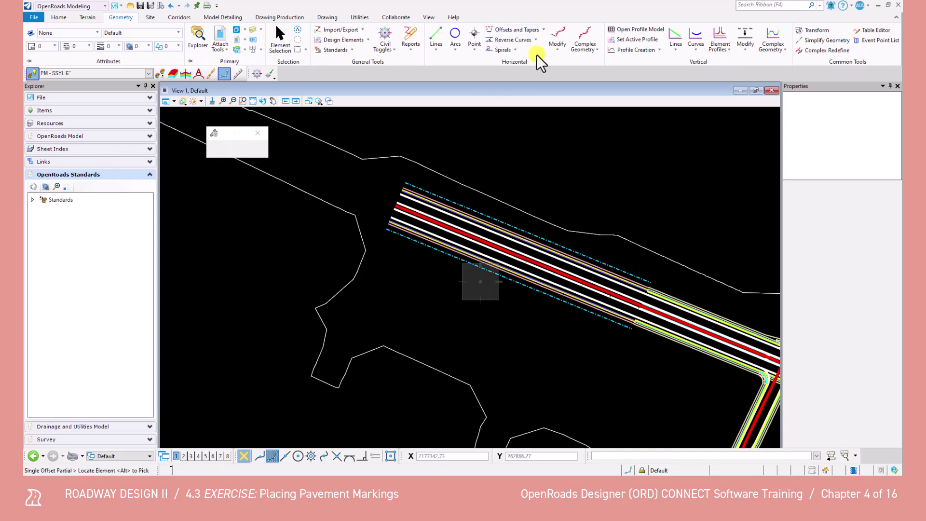
scroll(666, 318, "up", 5)
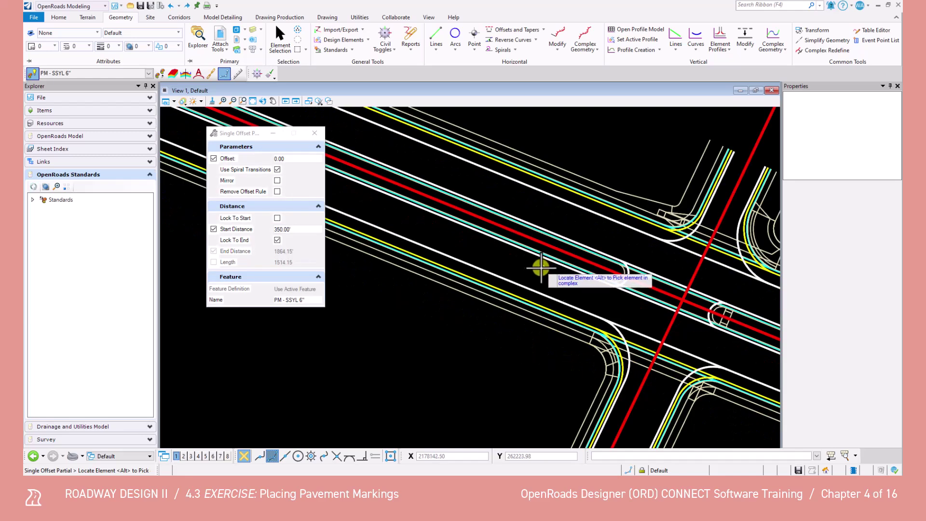
left_click(515, 248)
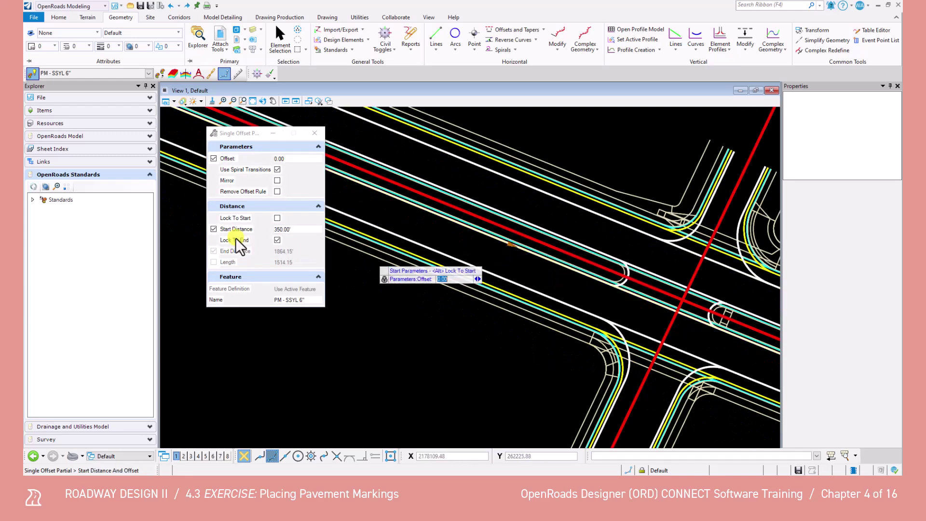
left_click(214, 229)
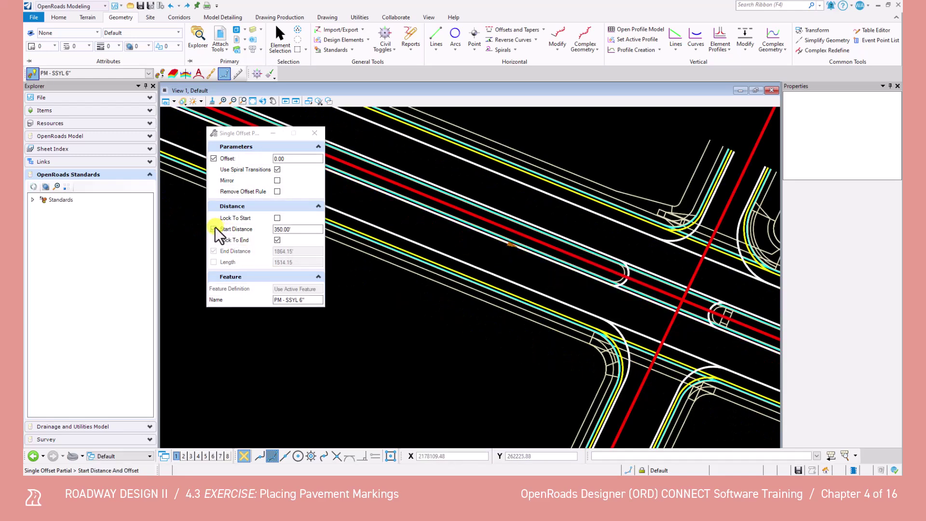
left_click(277, 240)
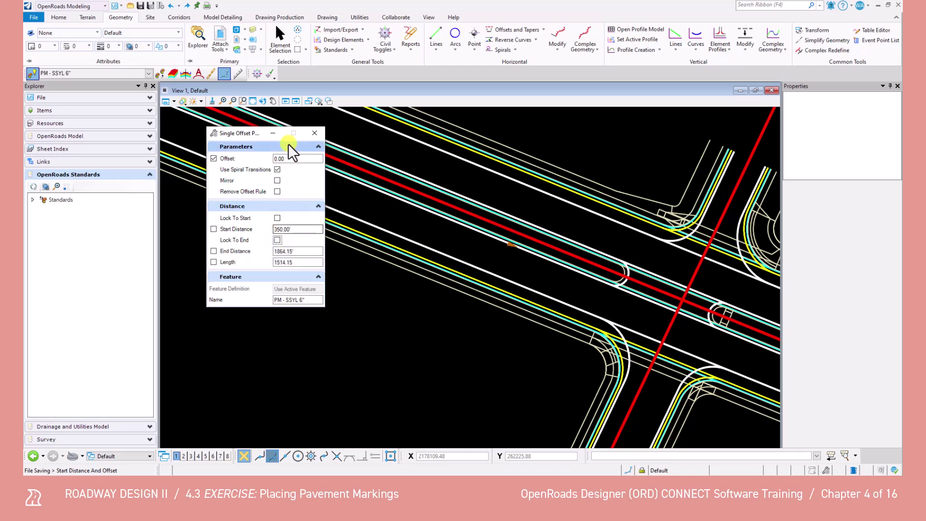
scroll(449, 223, "up", 3)
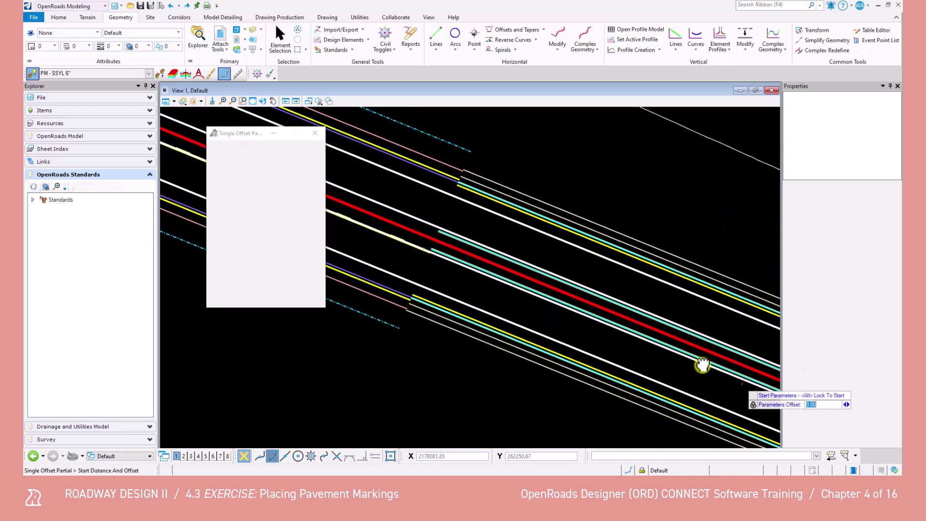
left_click(430, 252)
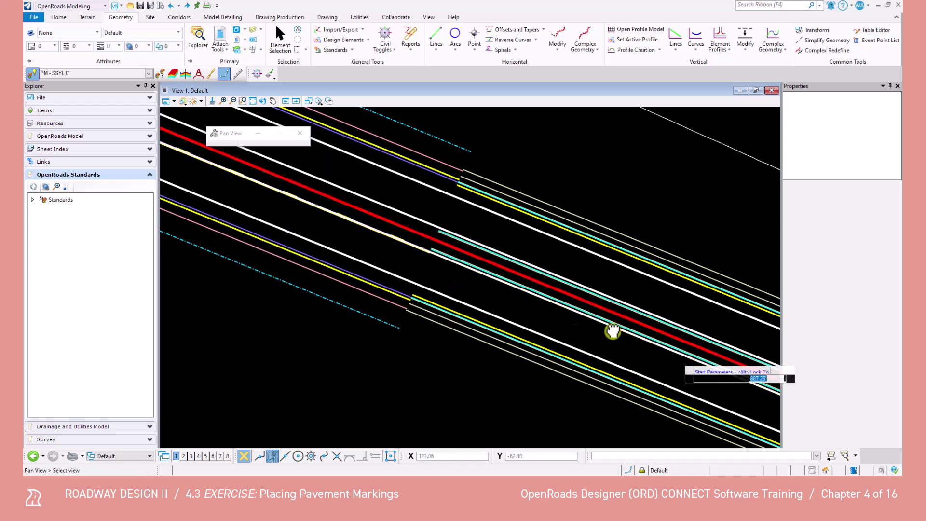
middle_click_drag(646, 347, 386, 242)
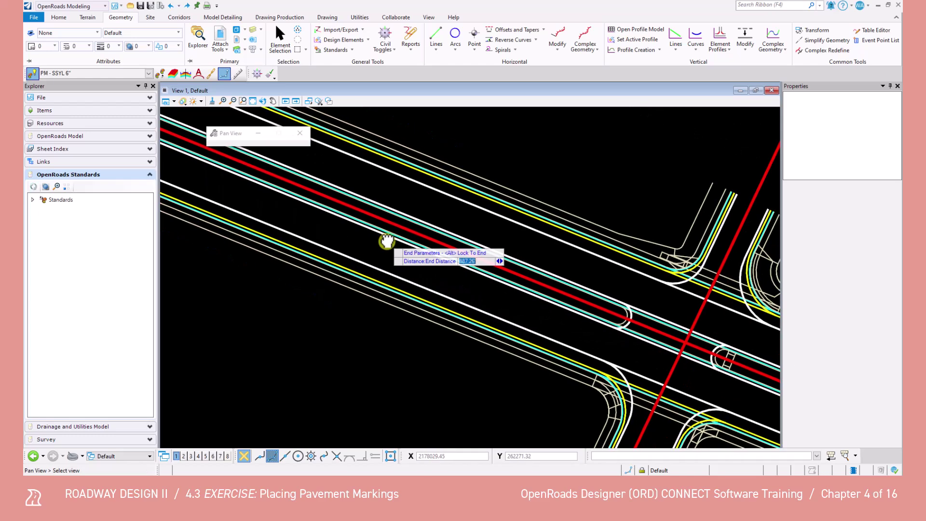
left_click(614, 327)
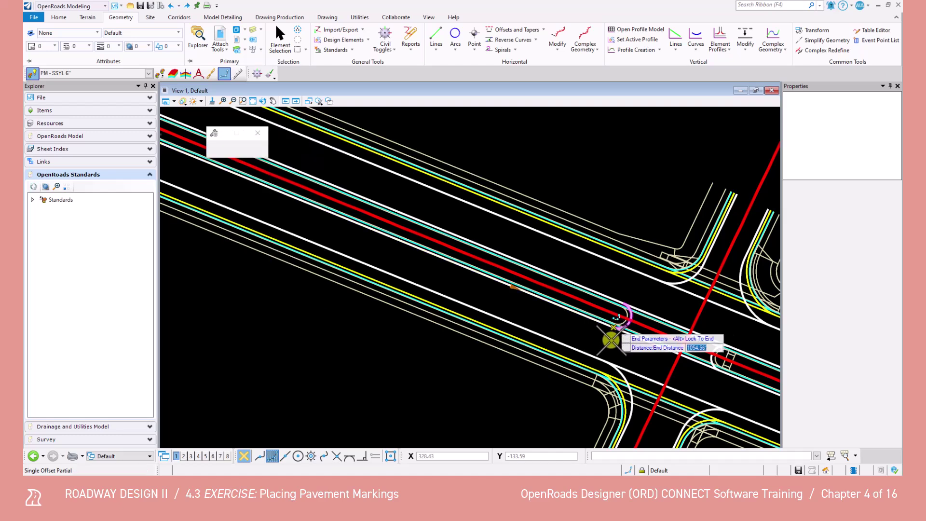
- Place a partial offset stripe at offset 0 on the lower median edge beyond the intersection, starting at the nose about 1134 ft along and locked to end
middle_click_drag(689, 374, 414, 276)
left_click(427, 280)
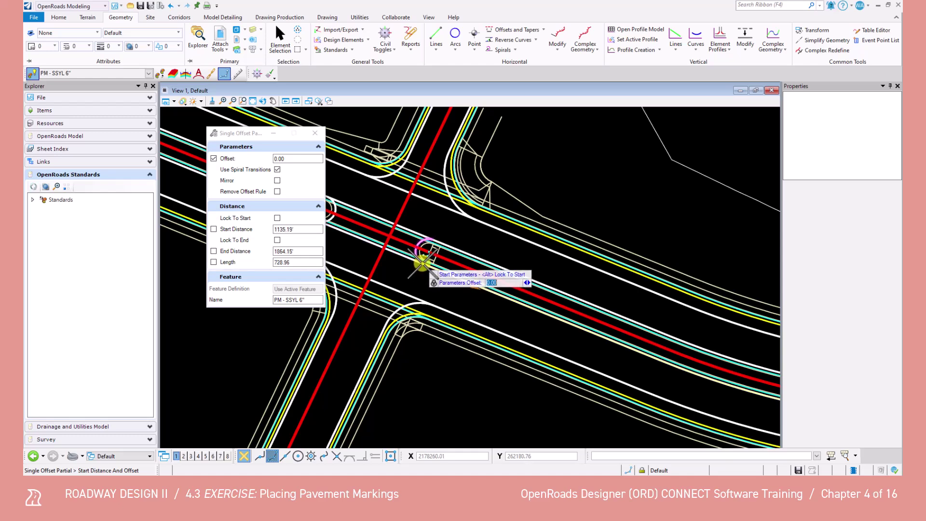
left_click(423, 262)
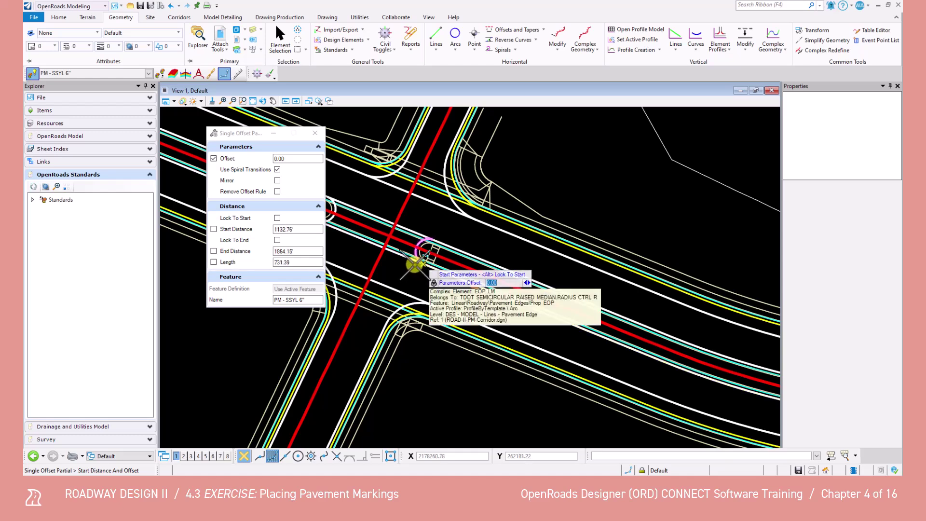
left_click(277, 240)
left_click(507, 323)
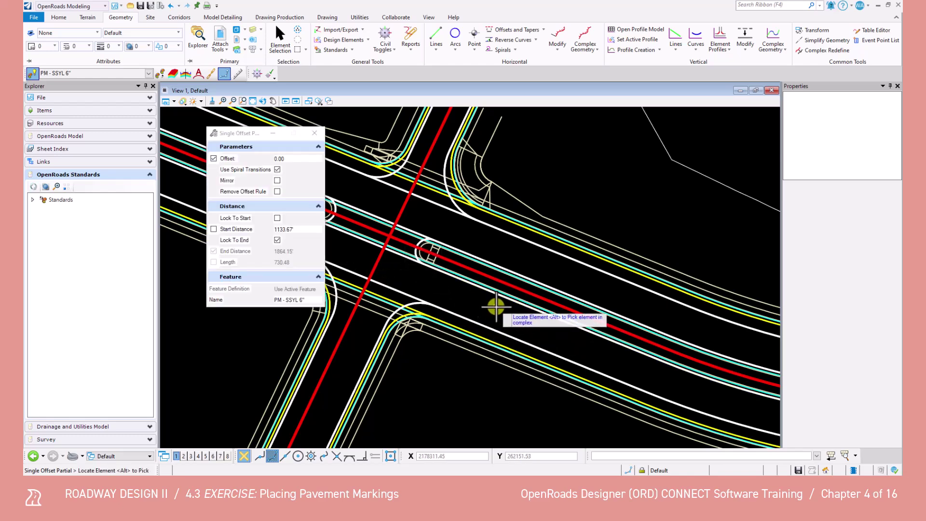
- Place full-length offset stripes along the two rounded median noses on either side of the side road intersection
left_click(545, 34)
left_click(536, 44)
scroll(357, 217, "up", 4)
middle_click_drag(446, 255, 511, 261)
left_click(417, 205)
right_click(441, 226)
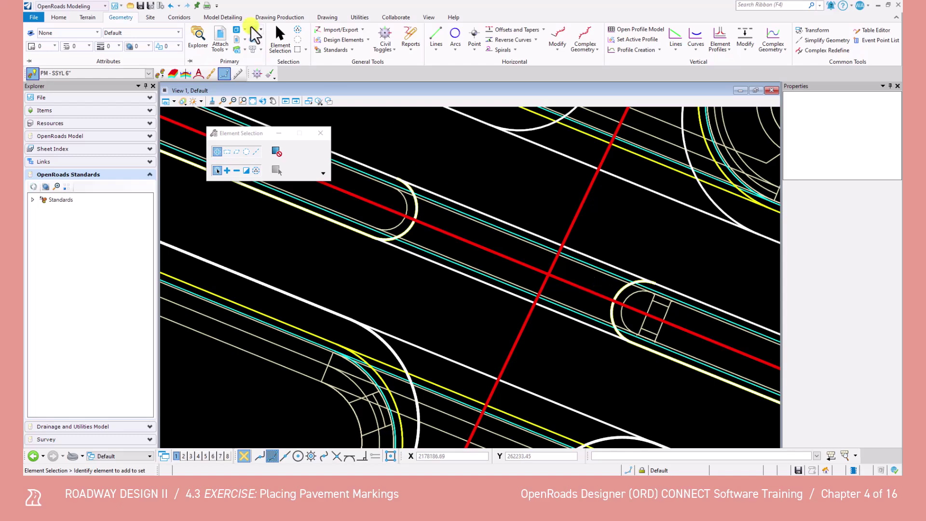
- Review the median stripes with the ROAD-II-PM-Corridor.dgn level DES - MODEL - Lines - Pavement Edge temporarily hidden, and redisplay that level
left_click(253, 30)
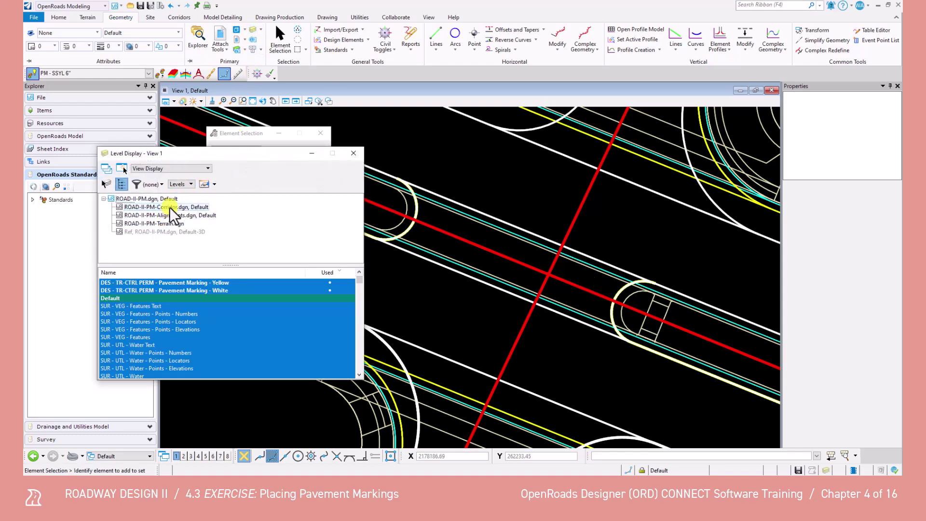
left_click(169, 207)
left_click(192, 351)
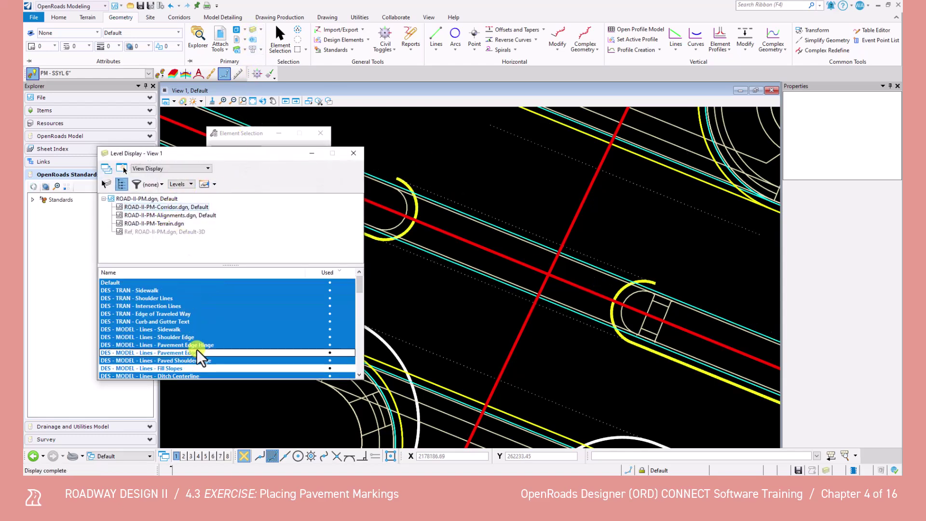
middle_click_drag(465, 333, 475, 217)
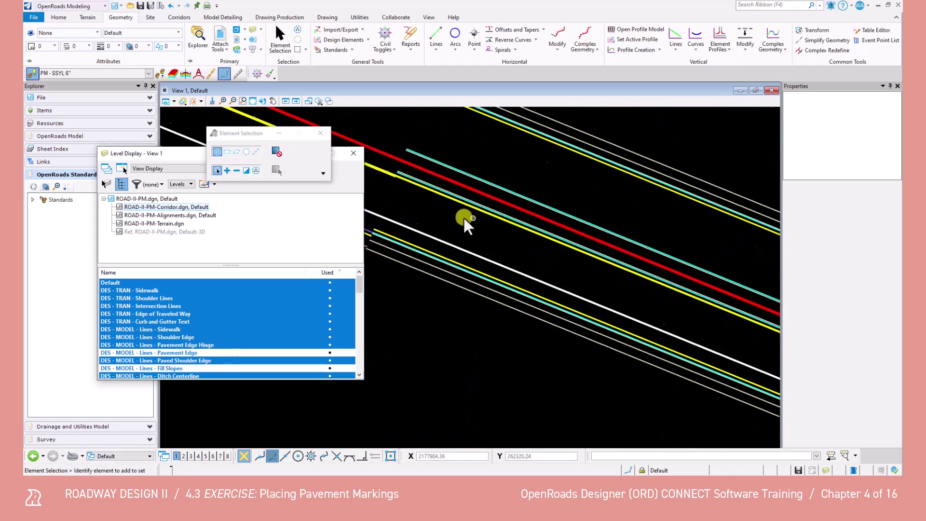
scroll(472, 203, "down", 5)
scroll(536, 256, "up", 3)
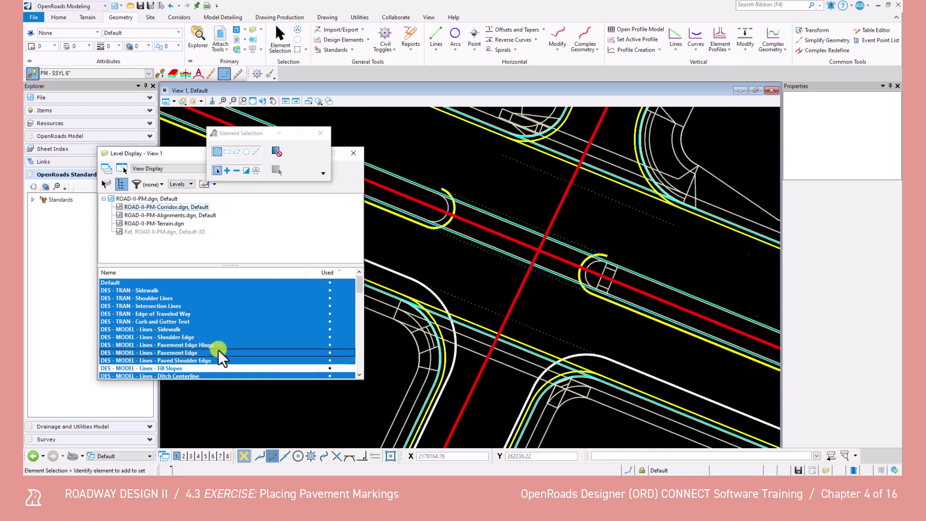
left_click(218, 352)
left_click(353, 153)
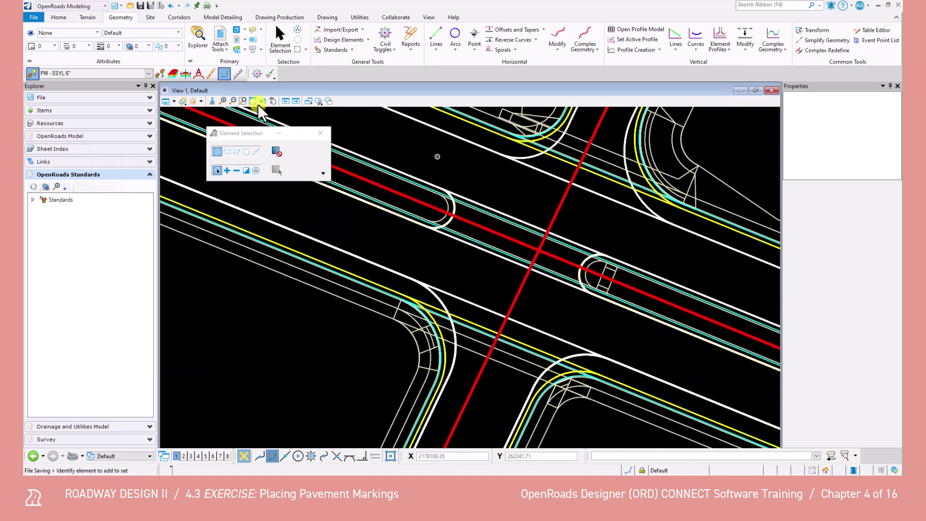
- Set the active feature definition to the striping type PM - DSYL 6"
left_click(148, 73)
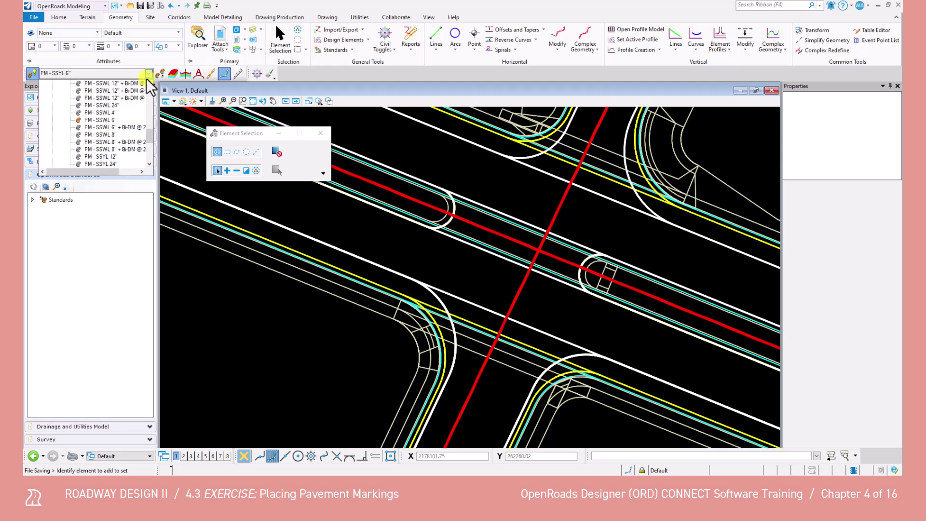
left_click_drag(148, 137, 149, 113)
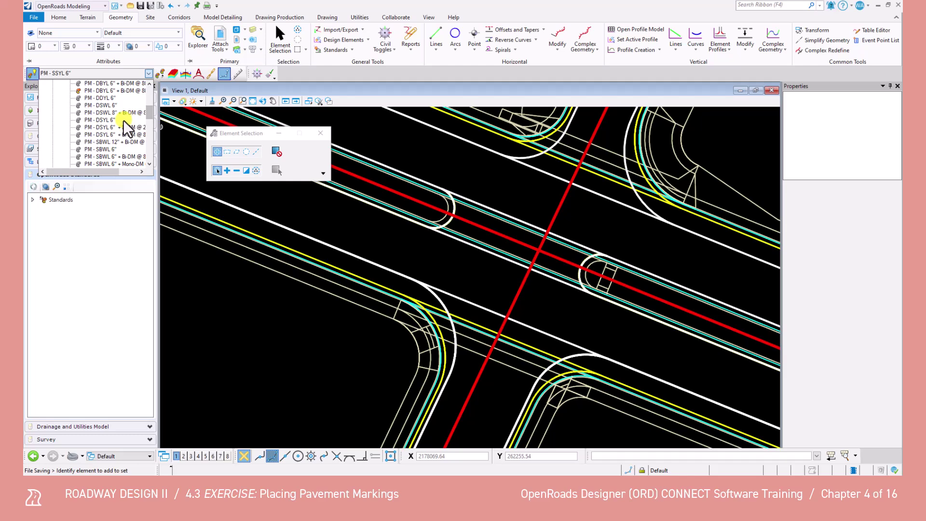
left_click(105, 119)
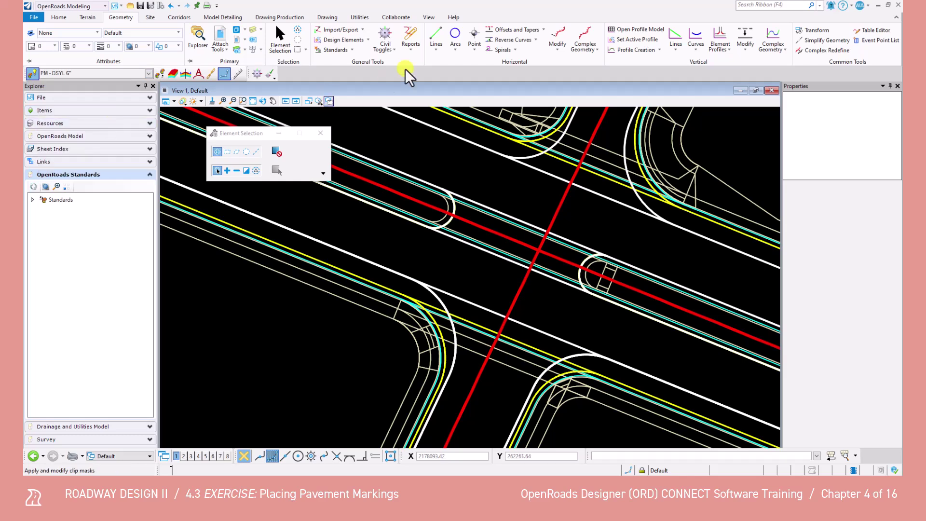
- Place a partial offset stripe at offset 0 along the lower side road centerline, locked to start and ending at 280 ft
left_click(543, 29)
left_click(539, 48)
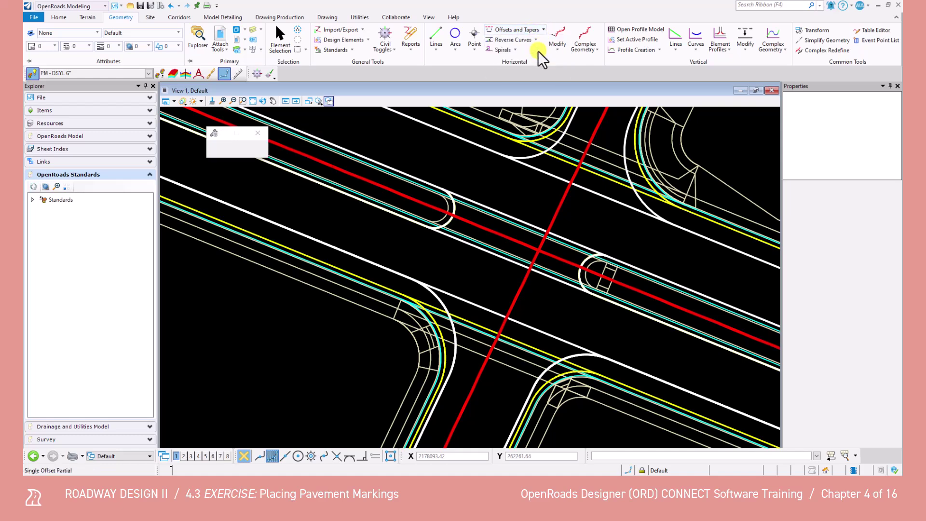
scroll(534, 157, "down", 4)
middle_click_drag(522, 253, 549, 175)
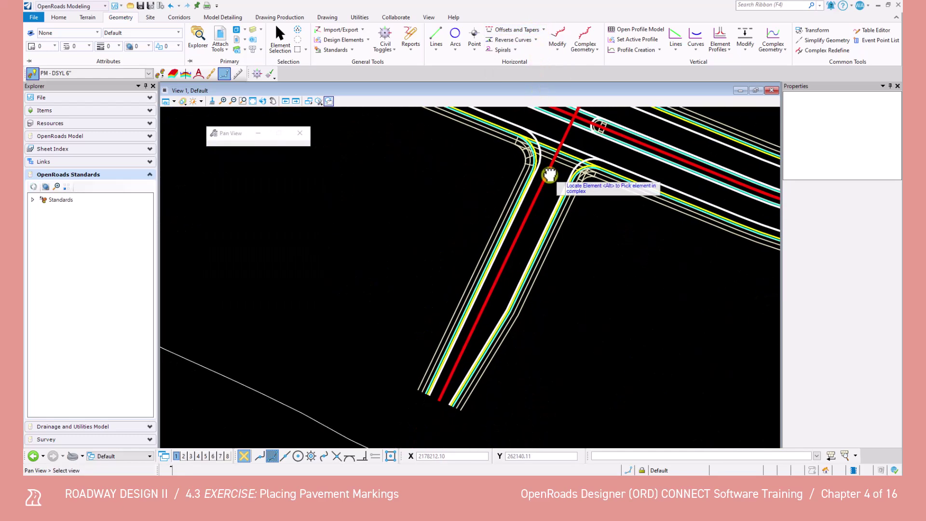
left_click(533, 202)
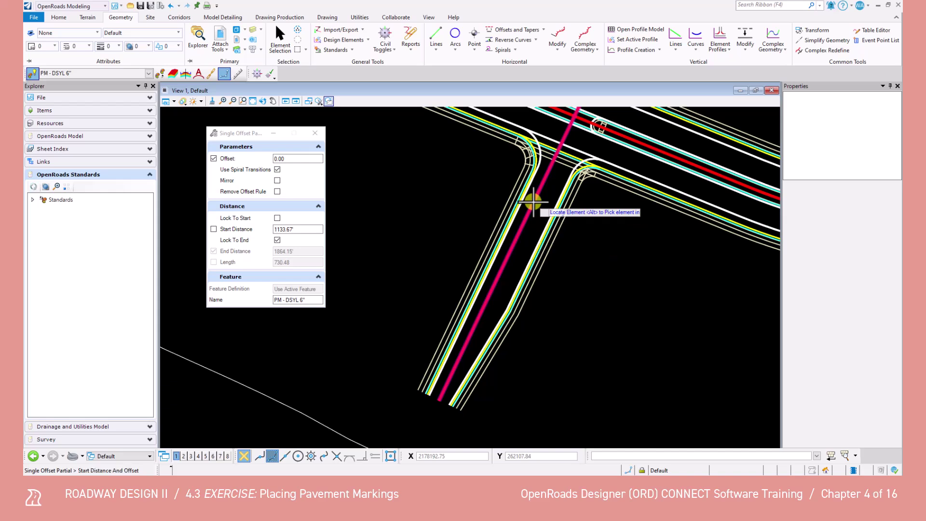
left_click(277, 240)
left_click(277, 218)
left_click(213, 251)
left_click(295, 251)
key("Return")
left_click(456, 248)
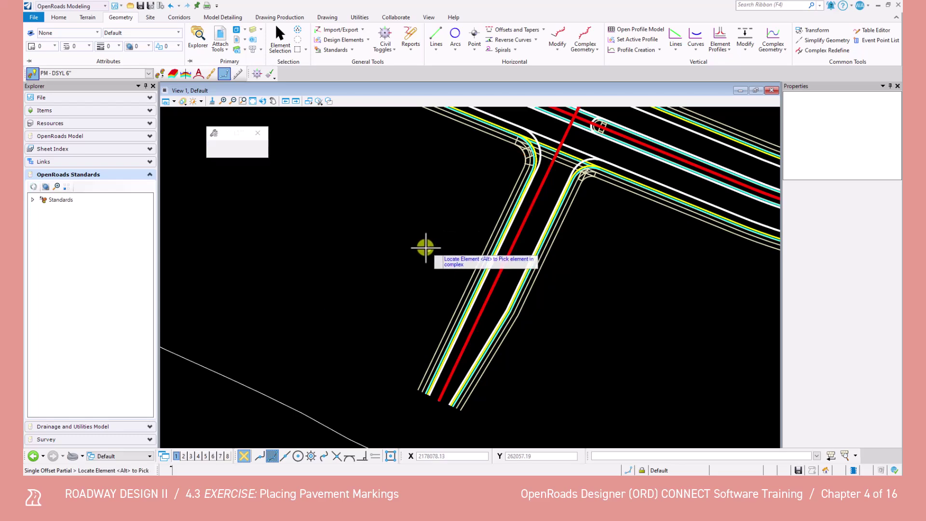
- Check the side road centerline stripe with the ROAD-II-PM-Alignments.dgn level DES - CL - Proposed temporarily hidden, and redisplay that level
left_click(277, 42)
left_click(253, 30)
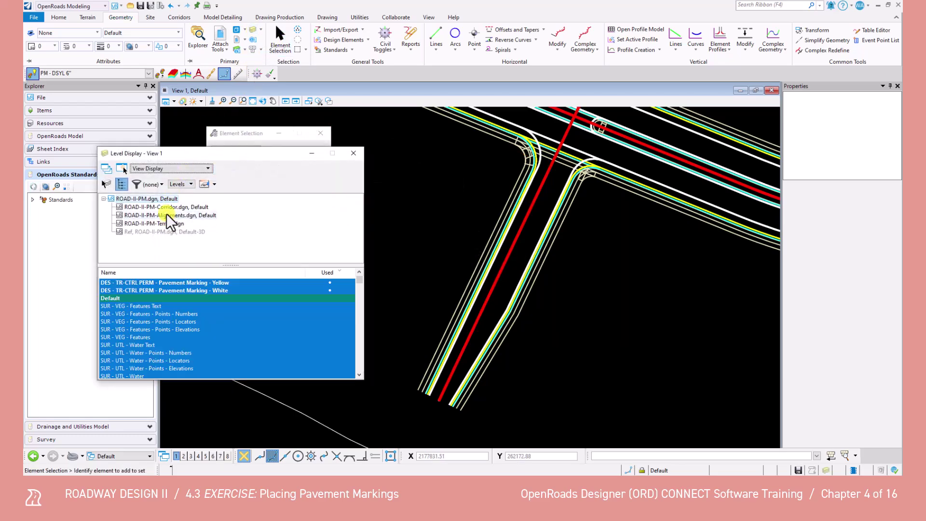
left_click(167, 215)
left_click(149, 368)
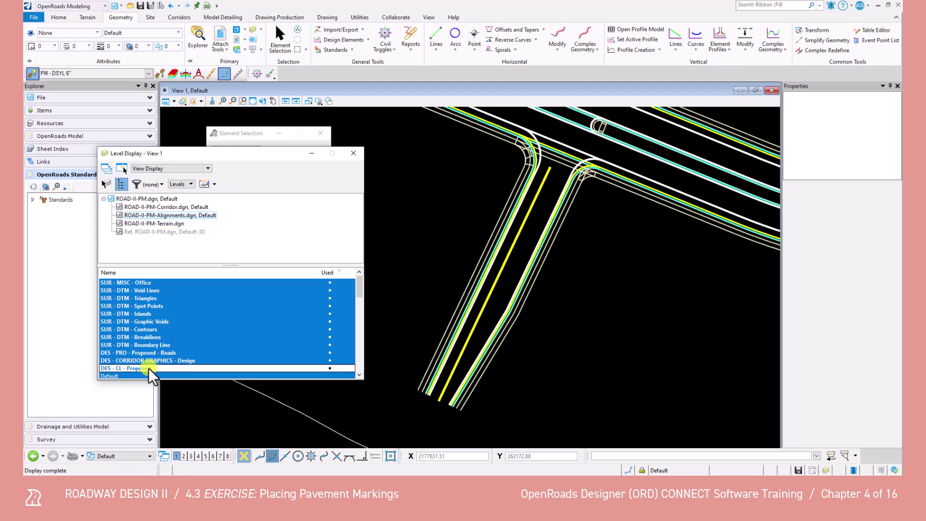
left_click(148, 368)
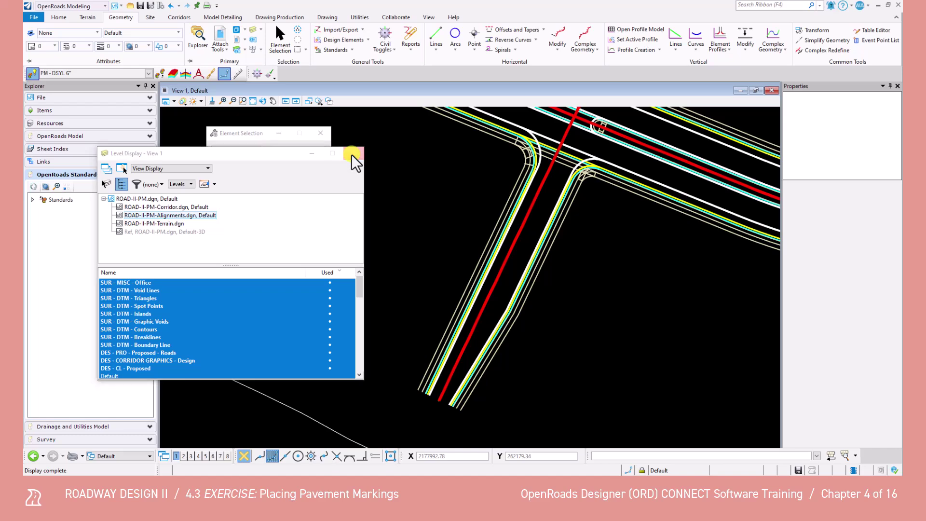
left_click(352, 154)
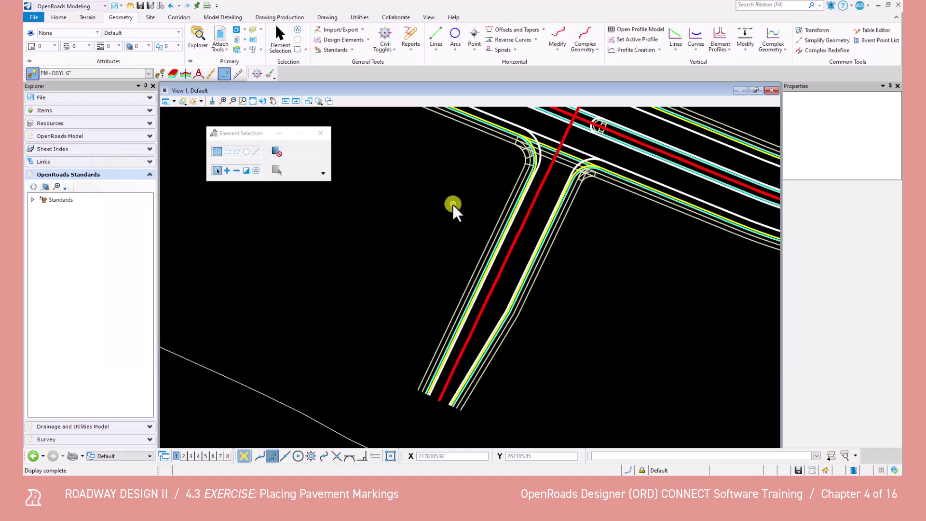
- Set the active feature definition to the striping type PM - SBWL 6" + Bi-DM @ 80'
scroll(509, 271, "up", 4)
scroll(495, 262, "down", 4)
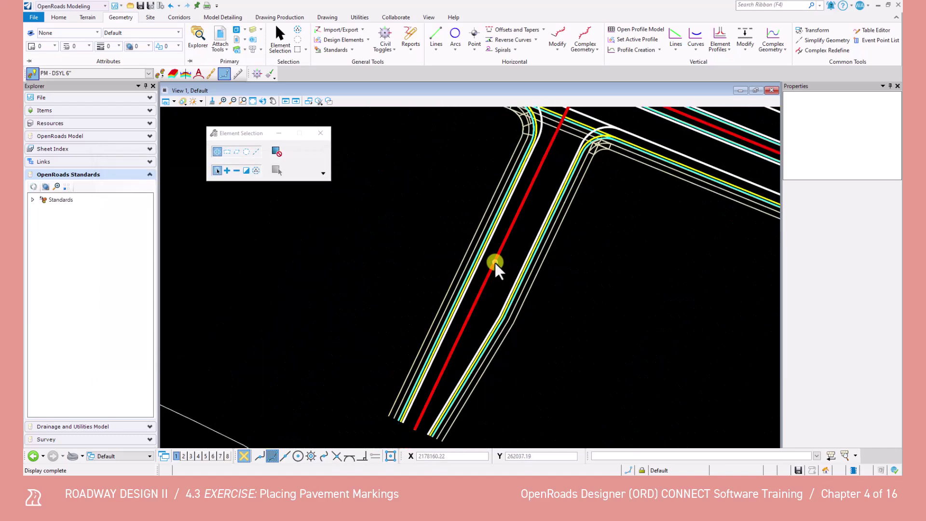
scroll(495, 262, "down", 2)
scroll(481, 256, "down", 1)
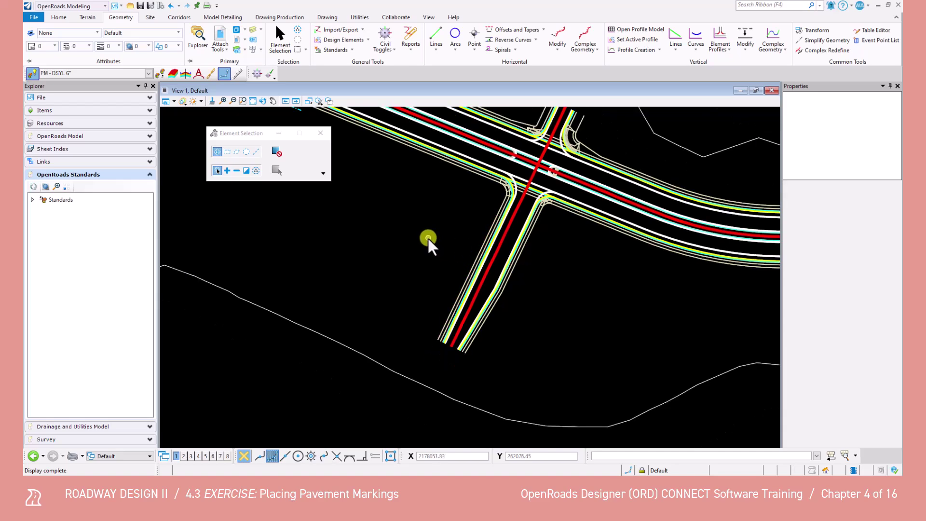
left_click(147, 73)
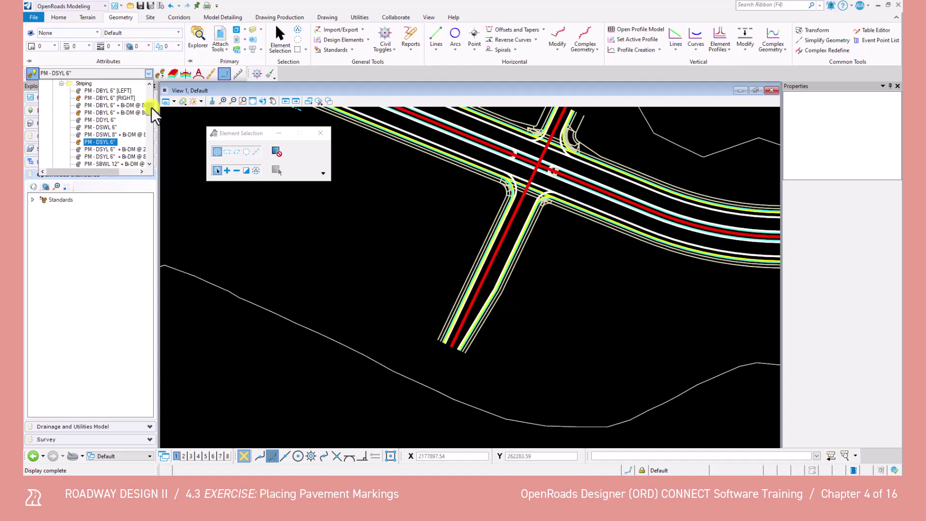
left_click_drag(150, 107, 149, 112)
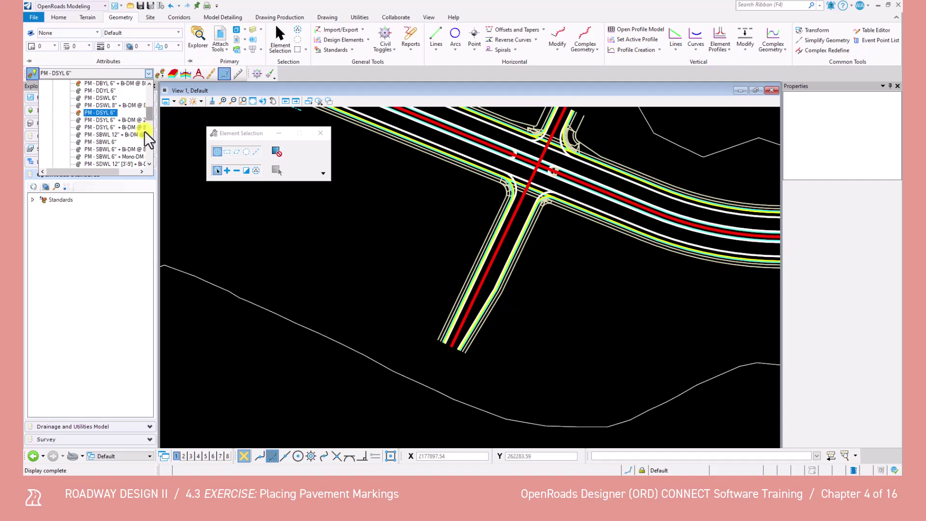
left_click(123, 149)
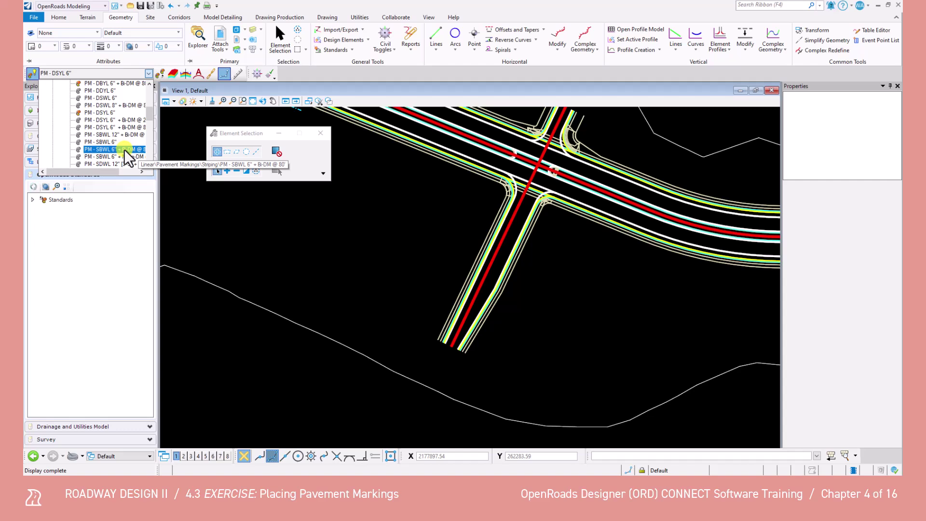
left_click(123, 149)
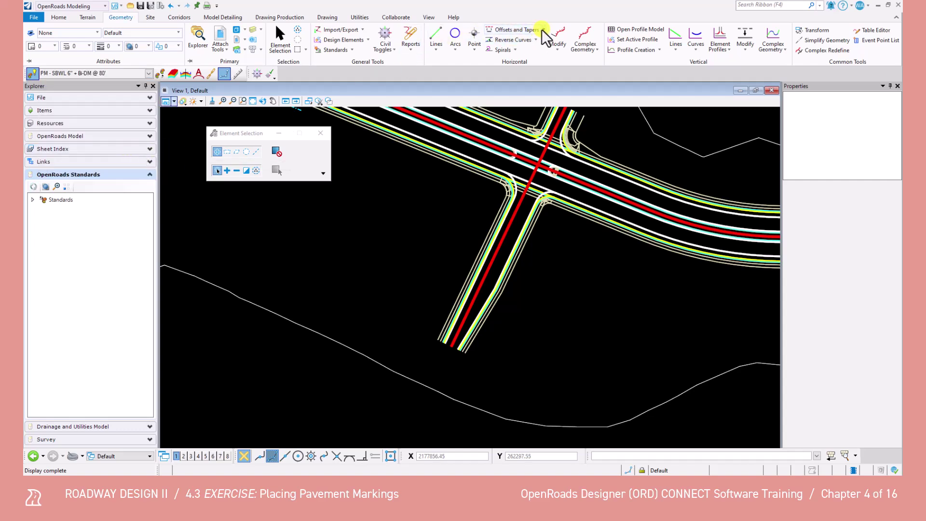
- Place a full-length lane line offset 12 ft toward the median from the lower Main Road edge stripe before the intersection, without mirroring
left_click(543, 30)
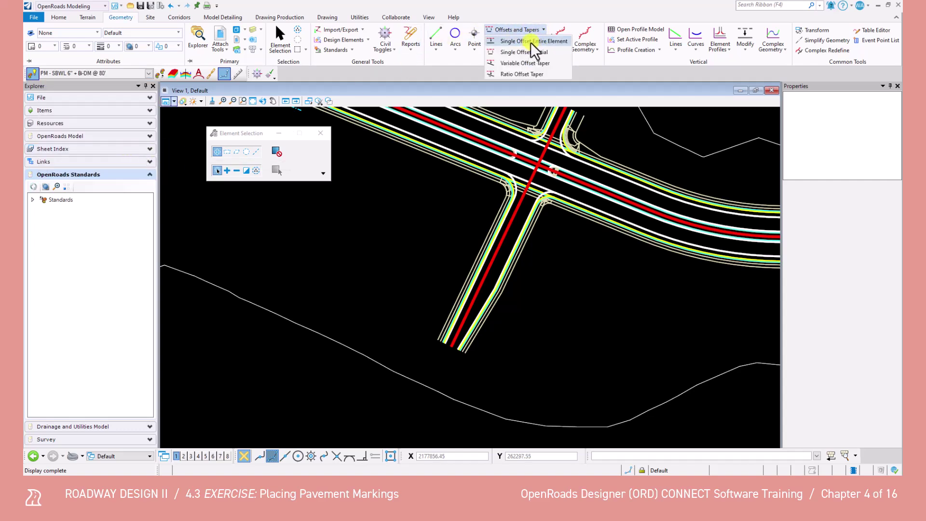
left_click(535, 42)
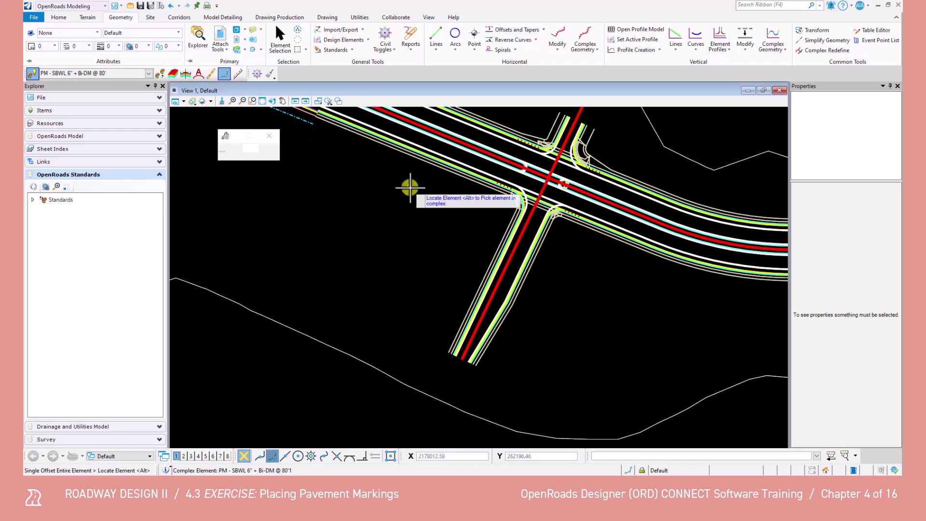
middle_click_drag(523, 285, 606, 325)
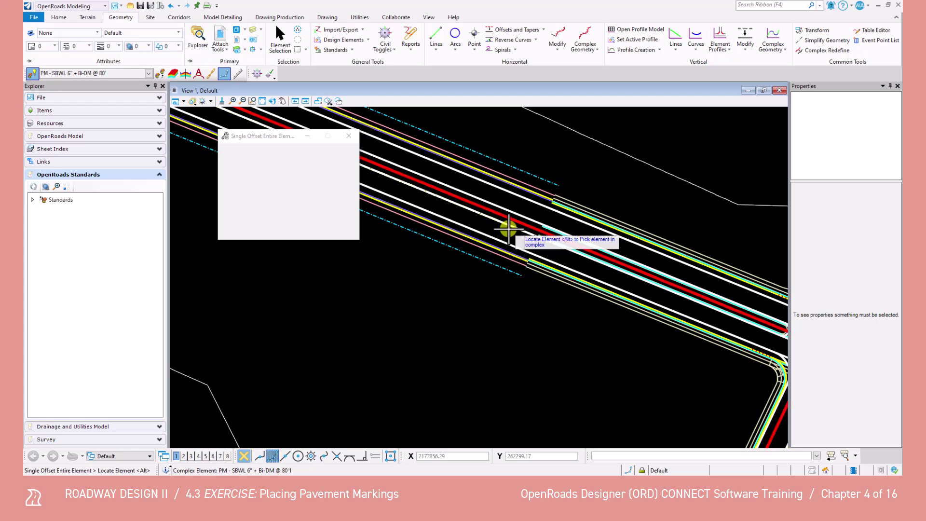
scroll(508, 228, "up", 2)
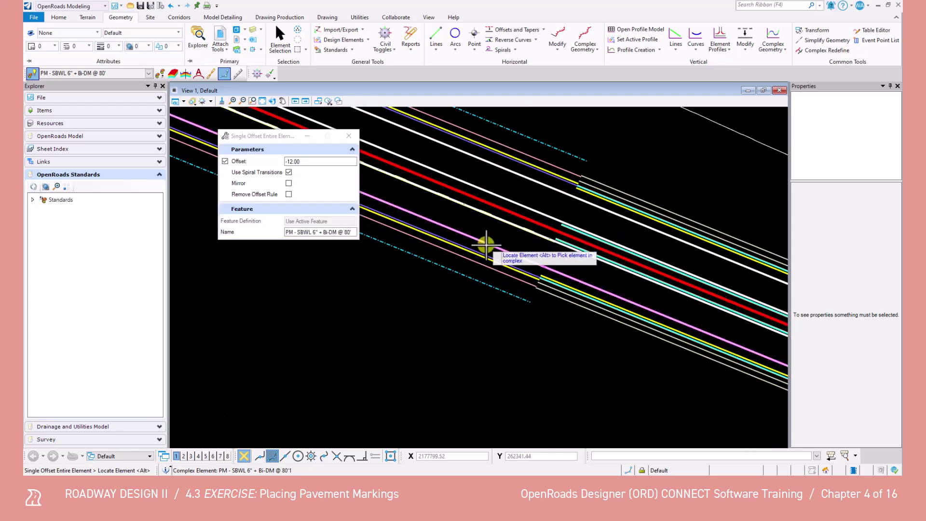
left_click(487, 244)
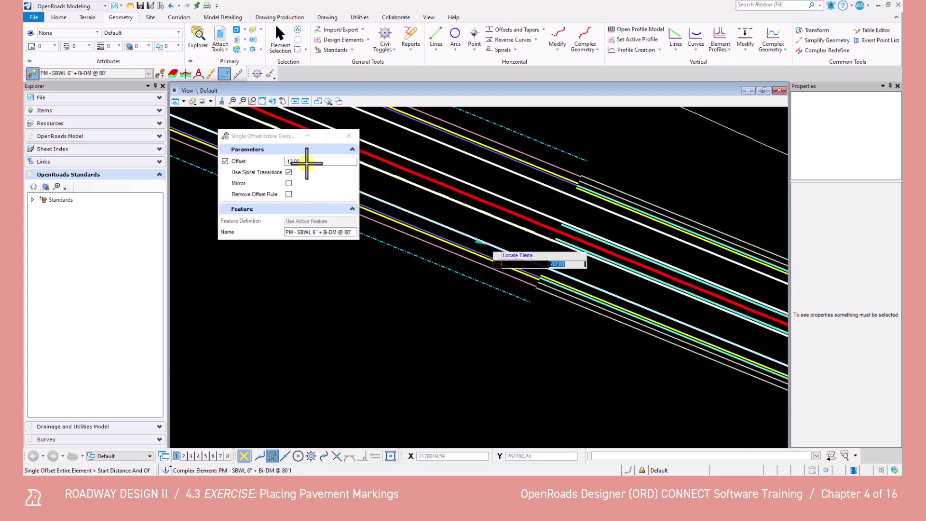
left_click(293, 161)
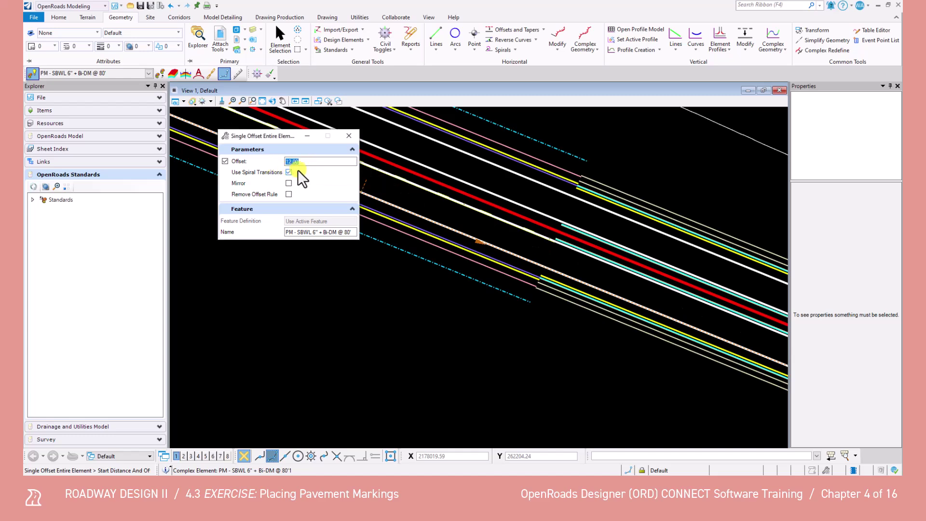
left_click(487, 216)
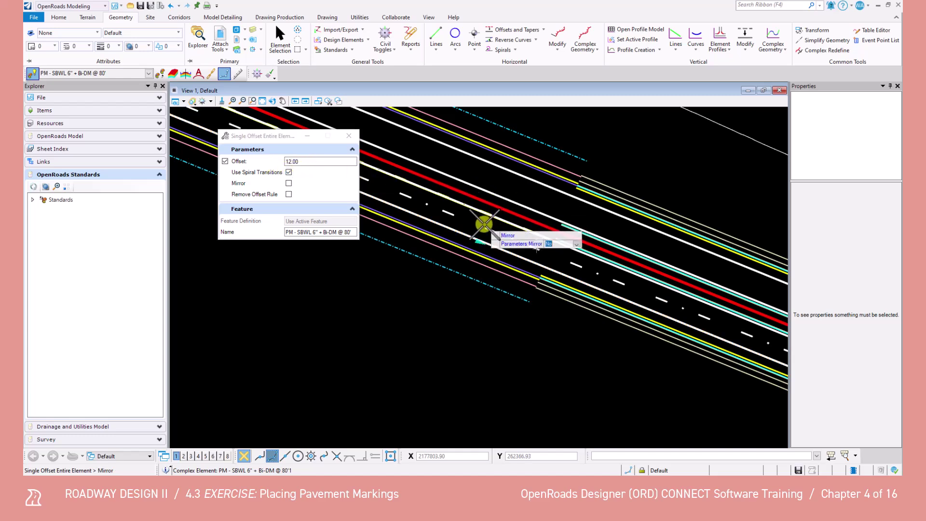
left_click(484, 225)
- Place the matching full-length lane line beyond the intersection, offset -12 ft toward the median from the lower Main Road edge stripe
scroll(471, 244, "down", 3)
middle_click_drag(592, 329, 166, 190)
scroll(497, 273, "up", 2)
left_click(495, 271)
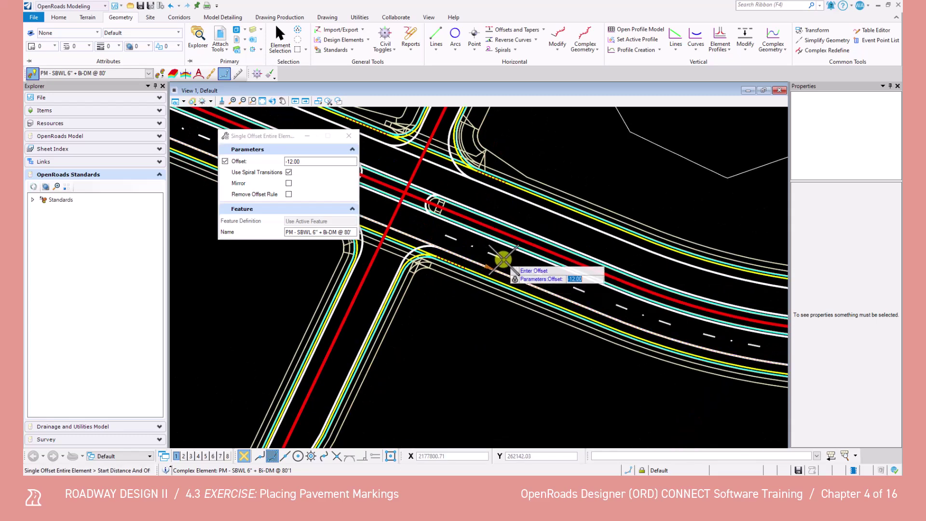
left_click(500, 259)
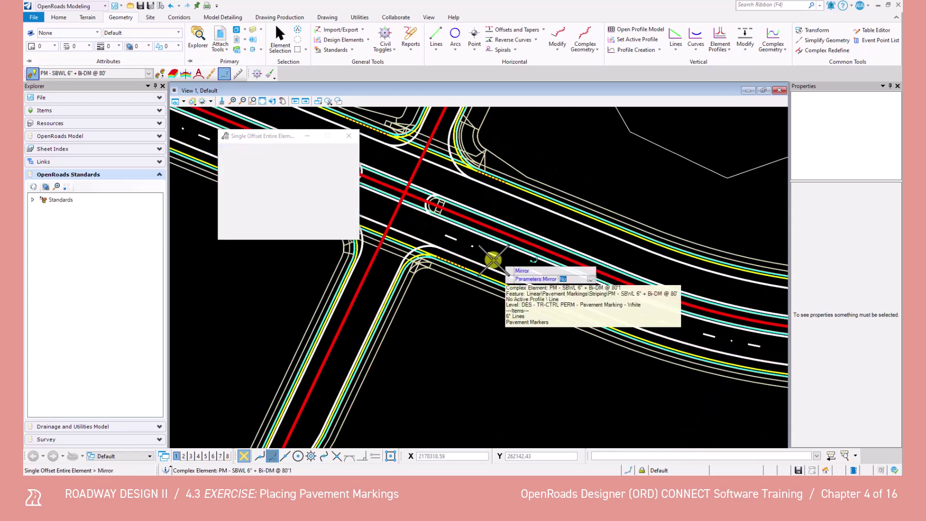
left_click(497, 260)
scroll(442, 334, "down", 2)
middle_click_drag(443, 334, 564, 281)
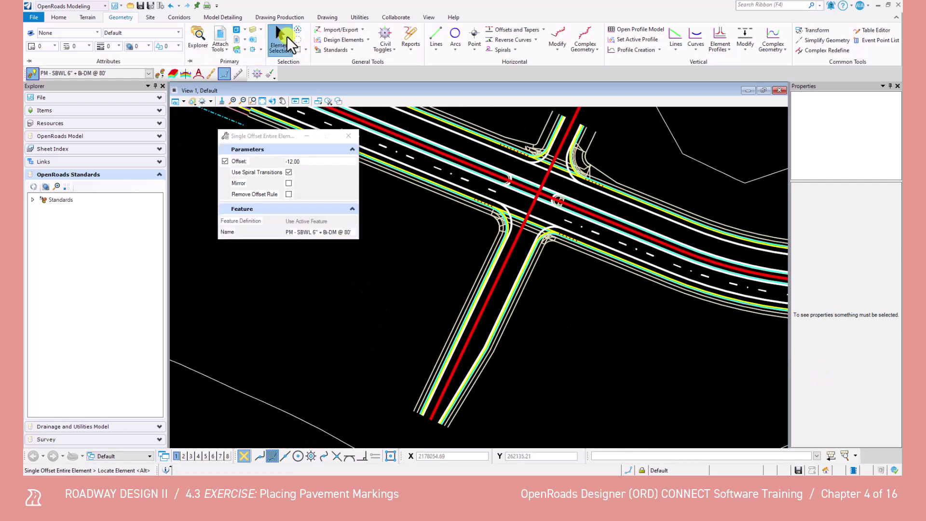
left_click(287, 37)
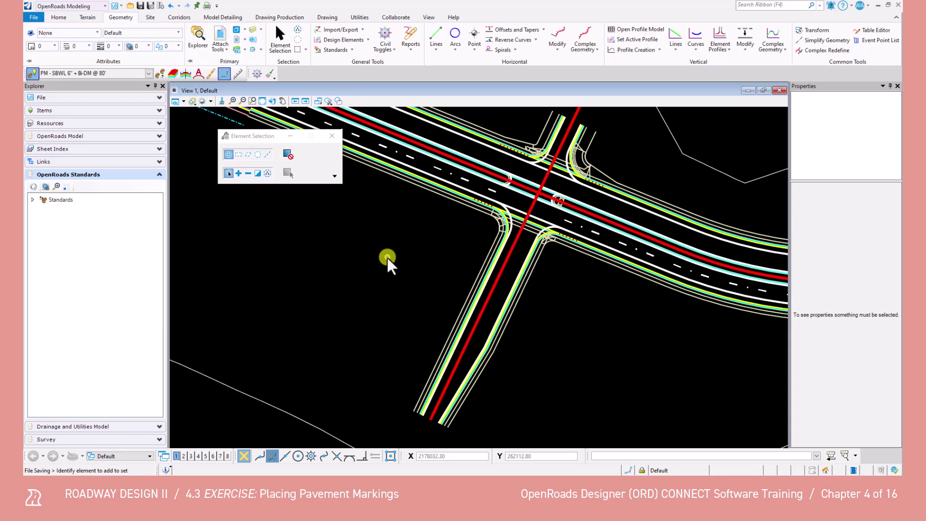
- Set the active feature definition to the striping type PM - SSWL 8"
left_click(148, 73)
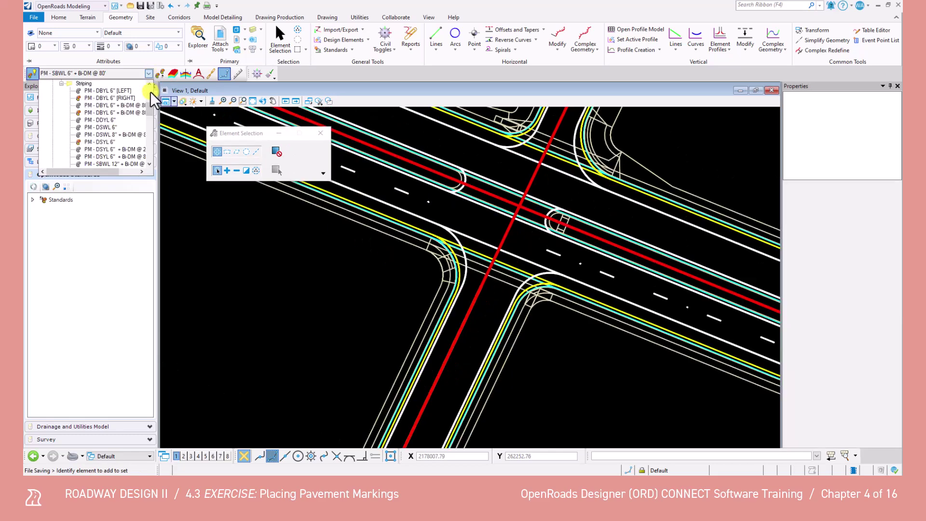
left_click_drag(149, 106, 152, 129)
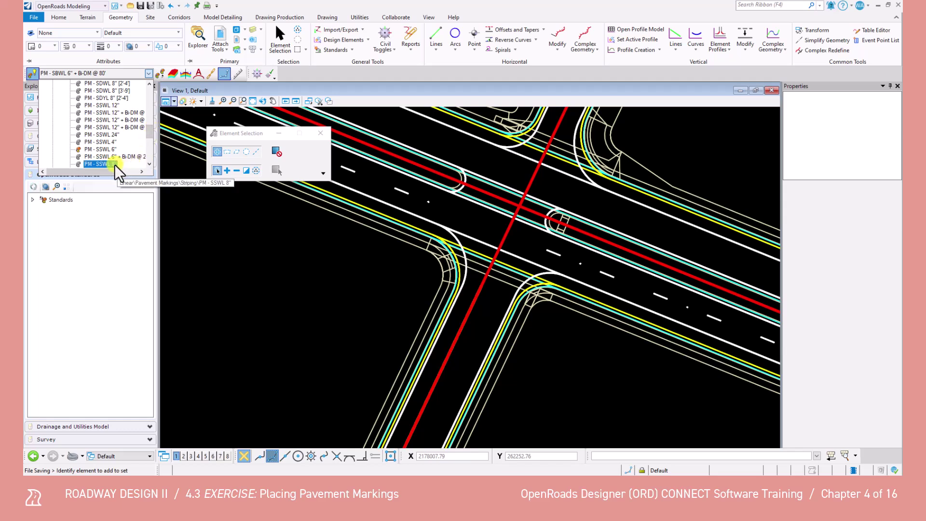
left_click(114, 164)
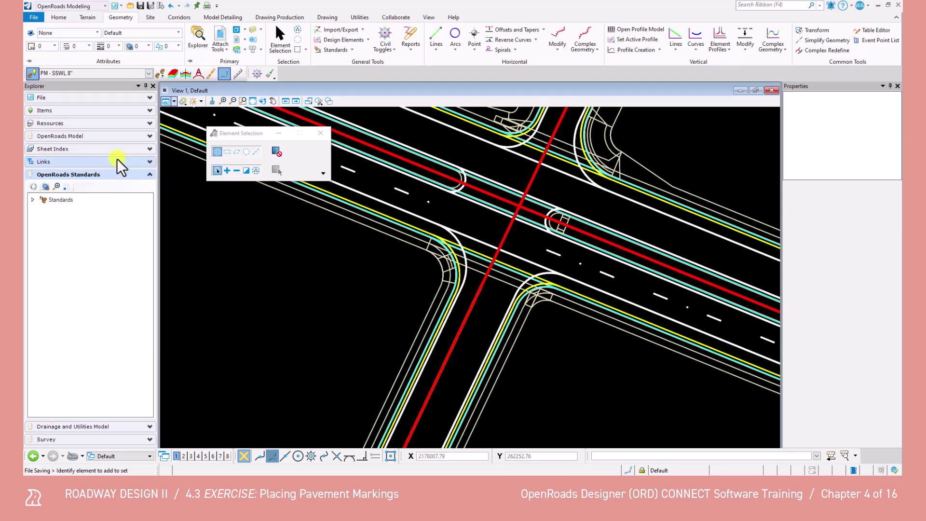
- Place a partial offset stripe 12 ft from the side road centerline, unlocked from start, running from 120 ft to 280 ft
left_click(542, 29)
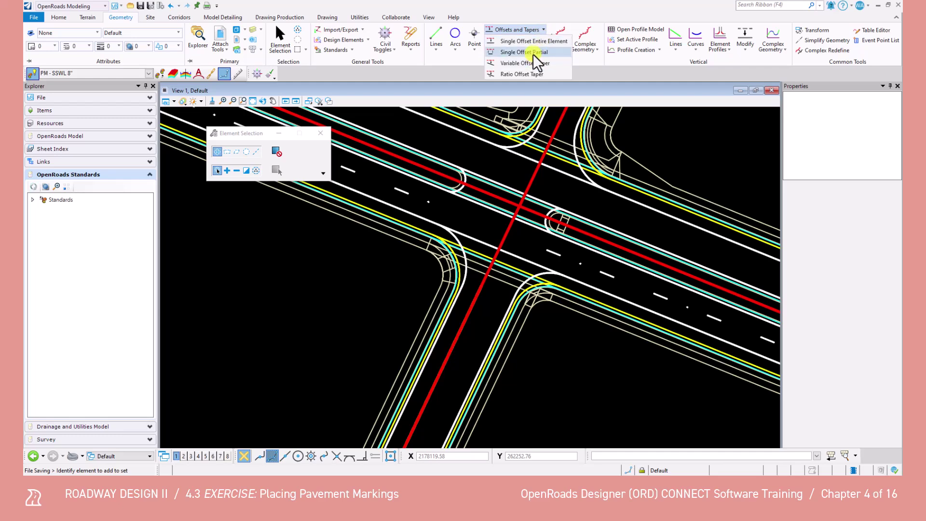
left_click(533, 56)
scroll(508, 336, "up", 4)
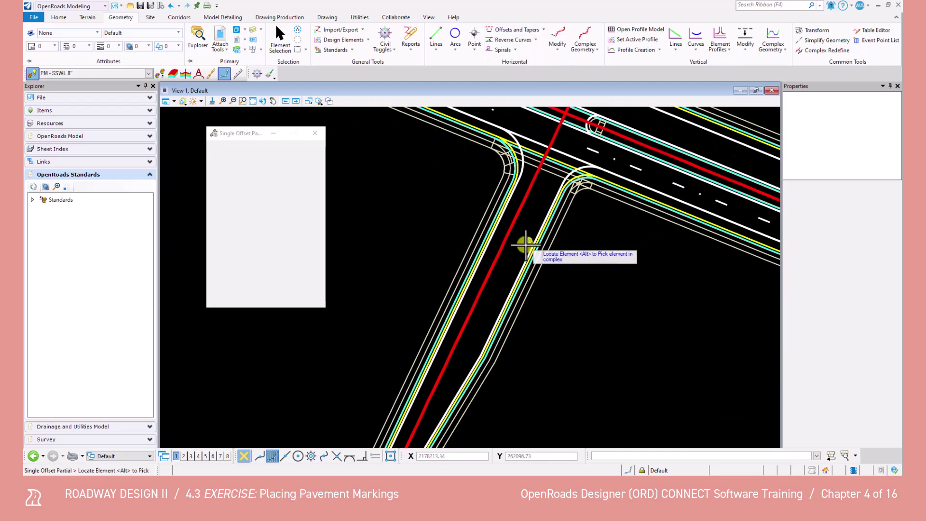
left_click(514, 251)
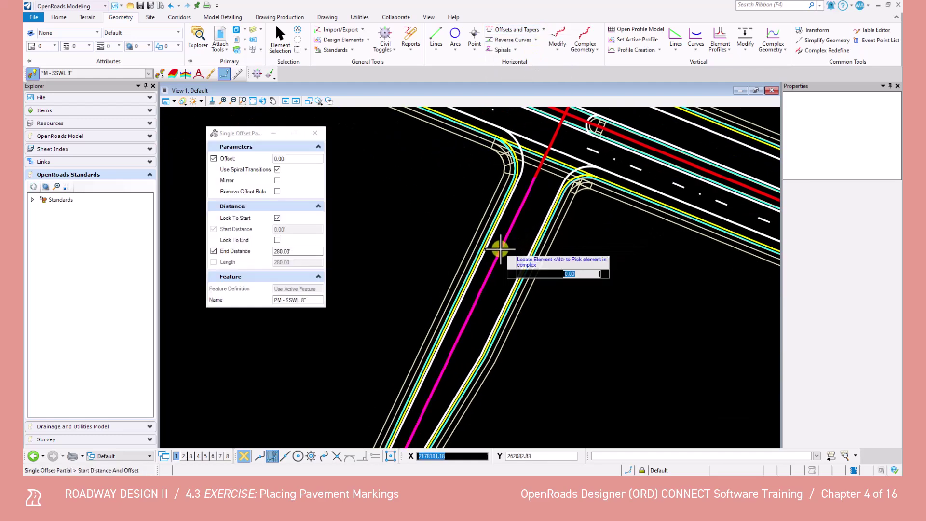
left_click_drag(299, 159, 267, 161)
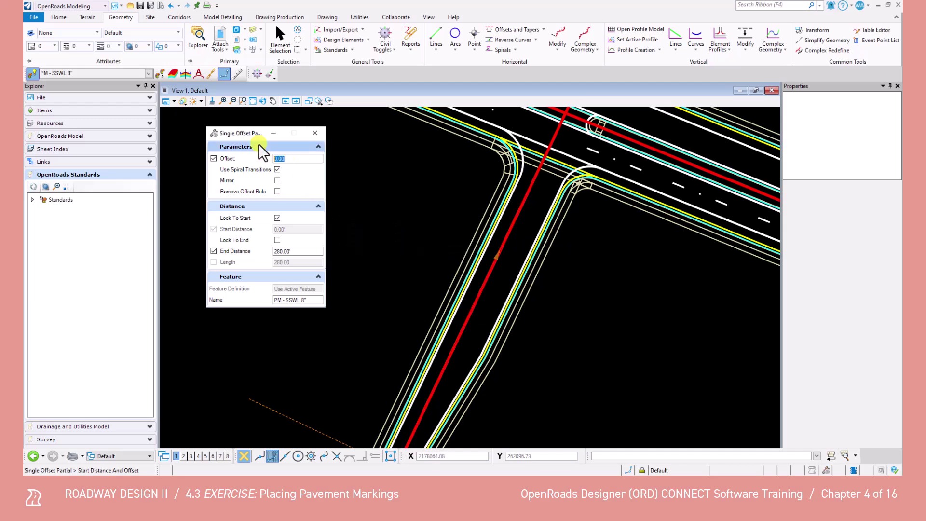
left_click(277, 218)
left_click(213, 230)
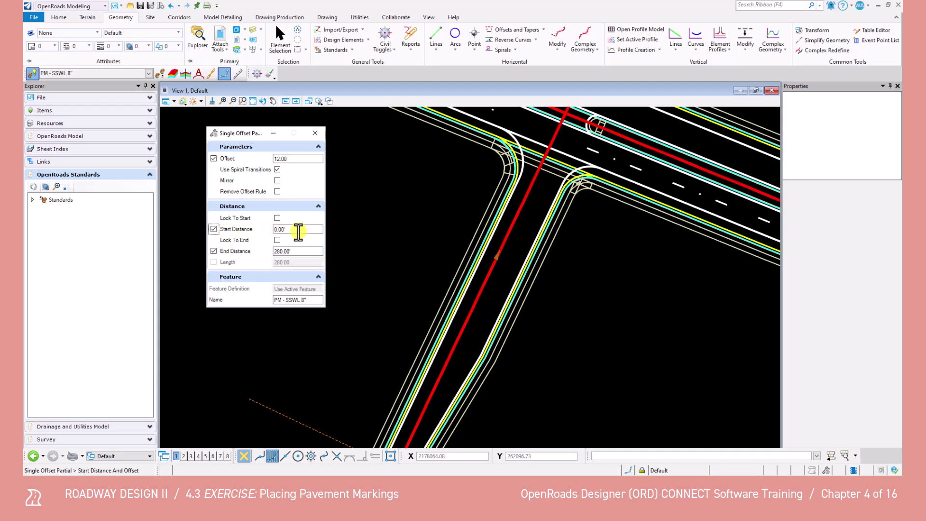
type("120")
key("Tab")
type("280")
key("Tab")
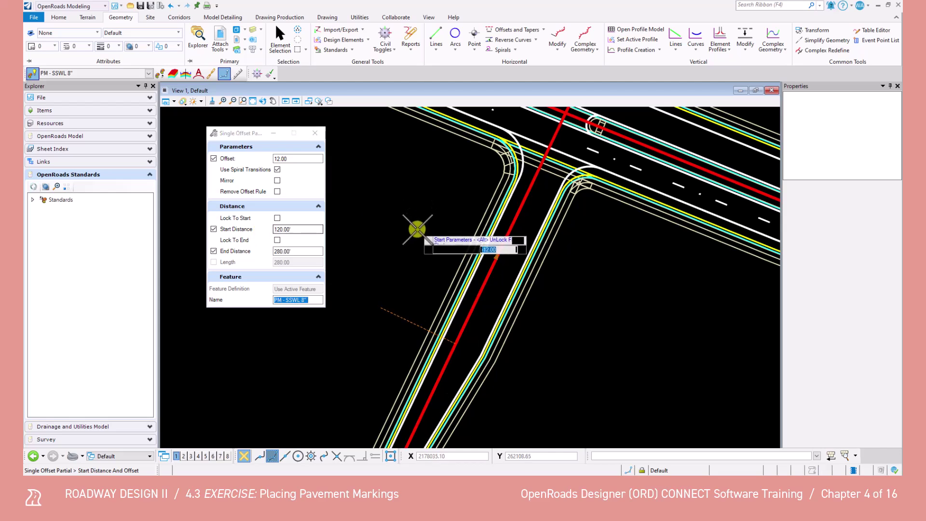
left_click(665, 314)
left_click(665, 313)
left_click(664, 313)
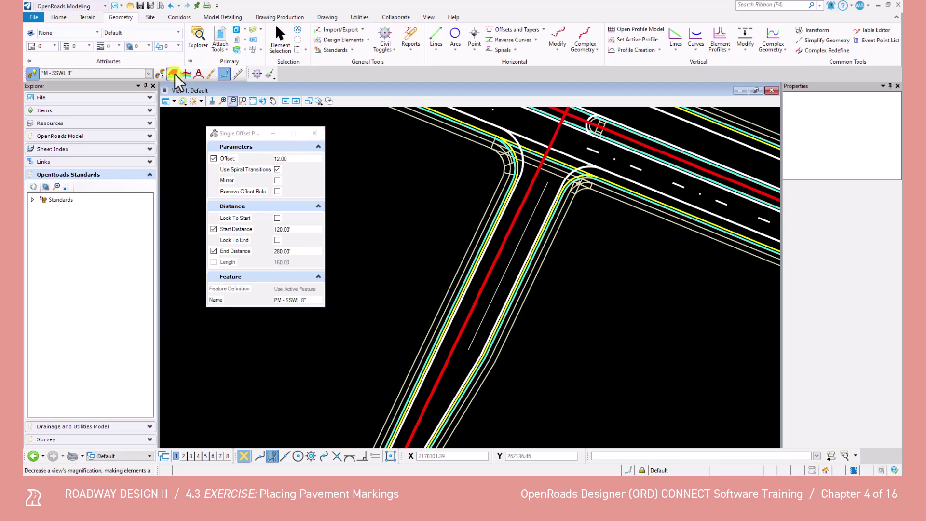
- Make PM - SDWL 8" [2'-4'] the active feature definition and start a Variable Offset Taper
left_click(148, 73)
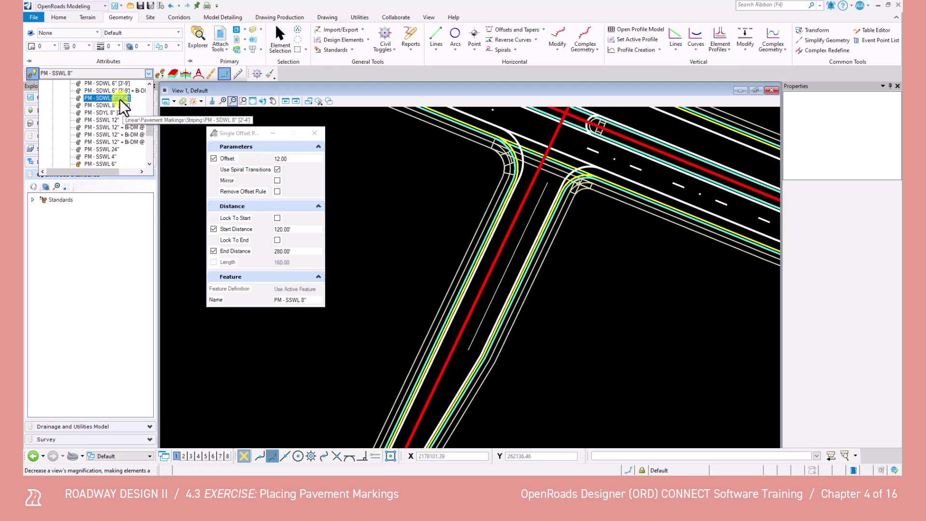
left_click(120, 98)
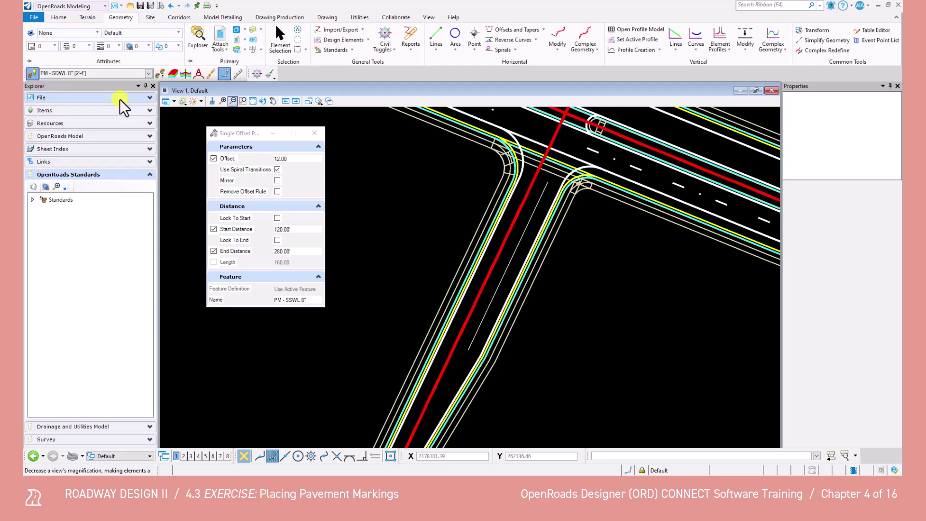
left_click(540, 29)
left_click(542, 30)
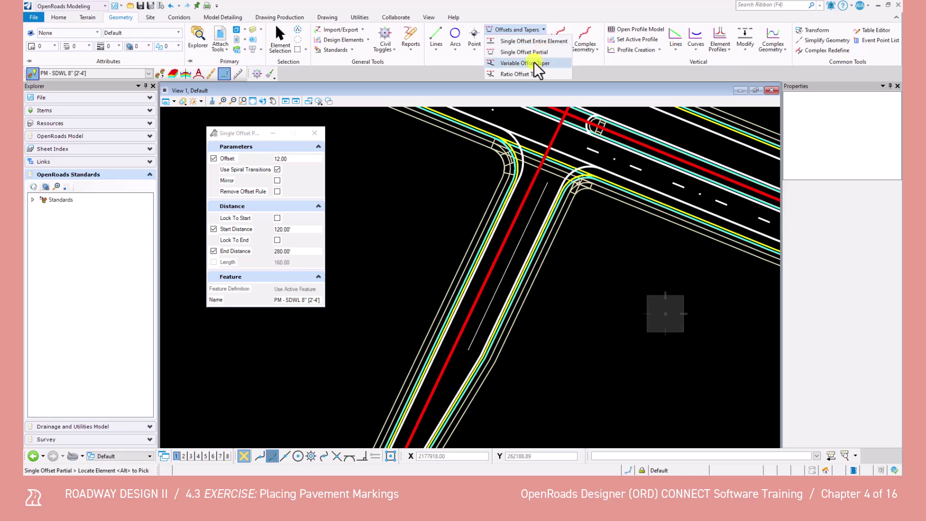
left_click(533, 64)
- Set the taper's start offset to 0 and its end offset to 12 ft
scroll(455, 198, "down", 1)
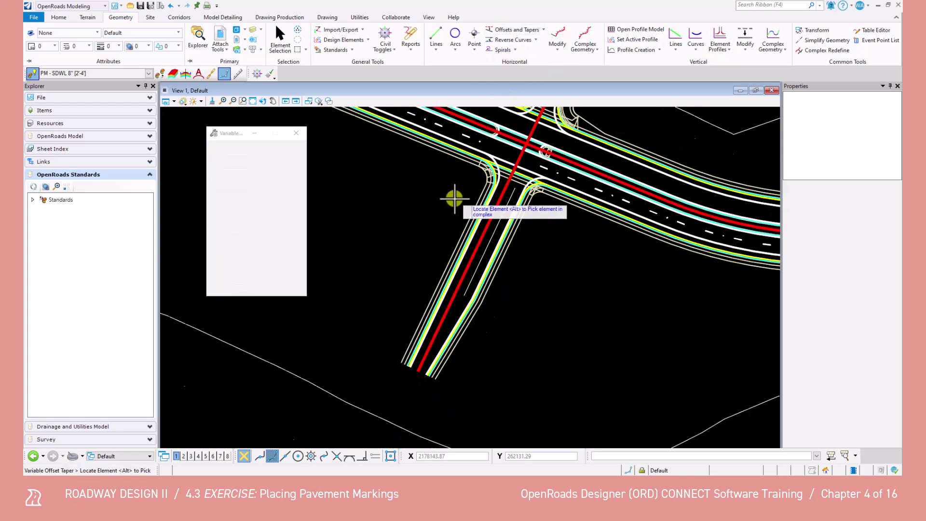
scroll(455, 198, "down", 1)
scroll(454, 198, "up", 2)
scroll(532, 260, "down", 1)
middle_click_drag(532, 261, 438, 204)
left_click_drag(246, 135, 559, 199)
left_click(537, 225)
left_click(537, 236)
double_click(596, 226)
type("0")
key("Tab")
type("12")
key("Tab")
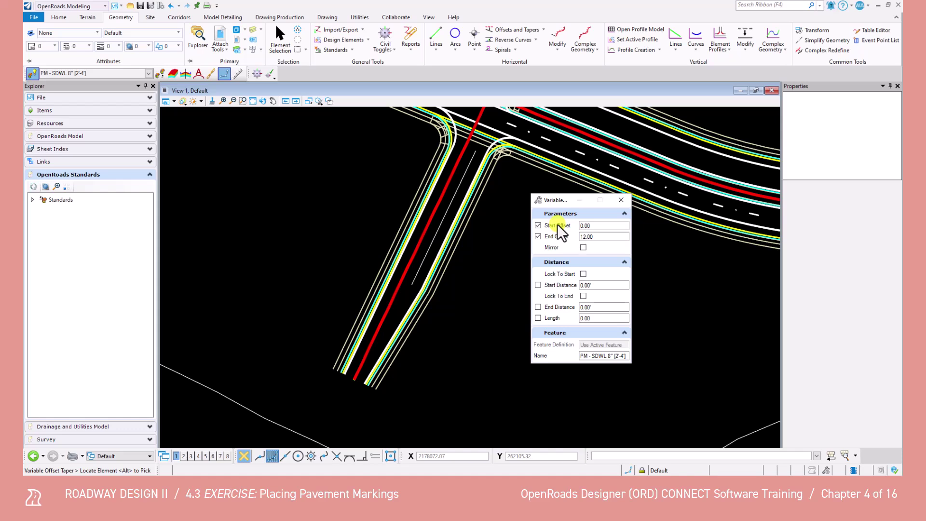
- Lock the taper to the start of its reference element and set its end distance to 120 ft
left_click(539, 284)
left_click(538, 307)
left_click(586, 285)
left_click(583, 273)
left_click(580, 307)
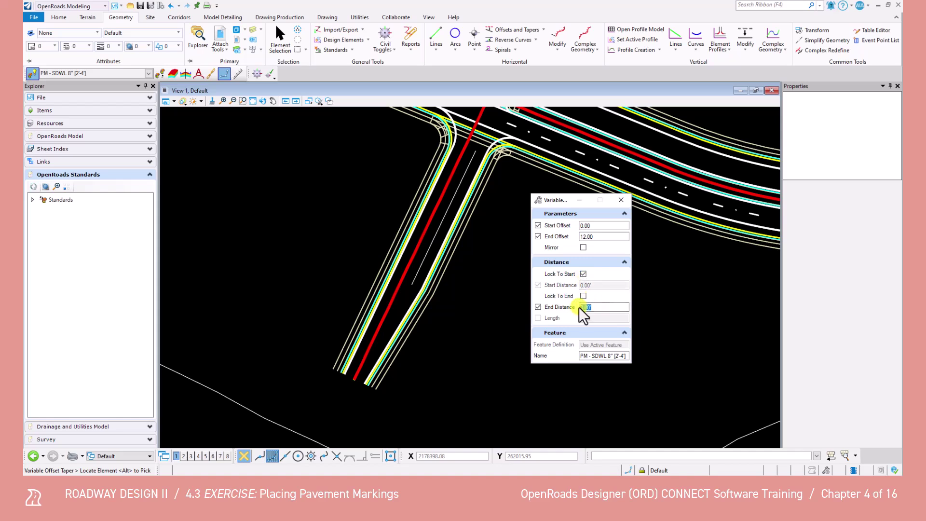
type("120")
key("Tab")
- Place the dotted taper stripe from the side road centerline toward the turn lane line, without mirroring
left_click(395, 291)
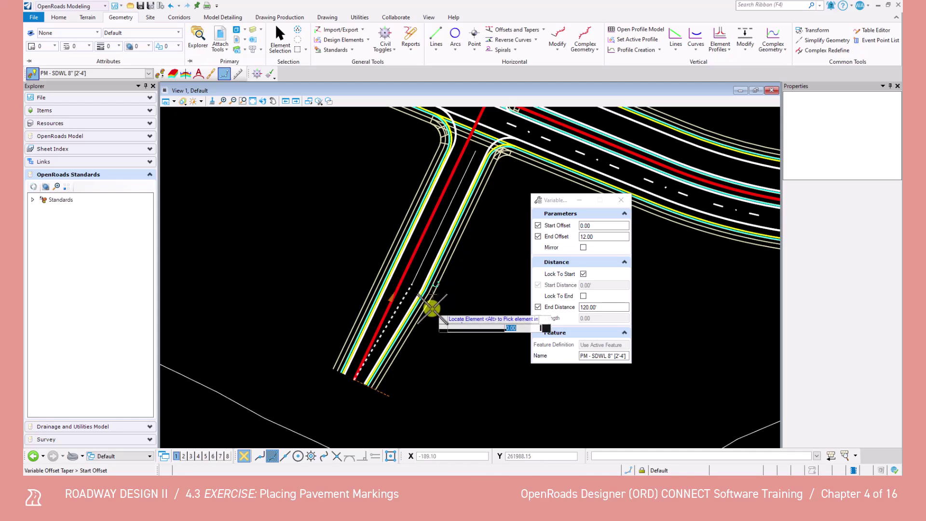
left_click(434, 309)
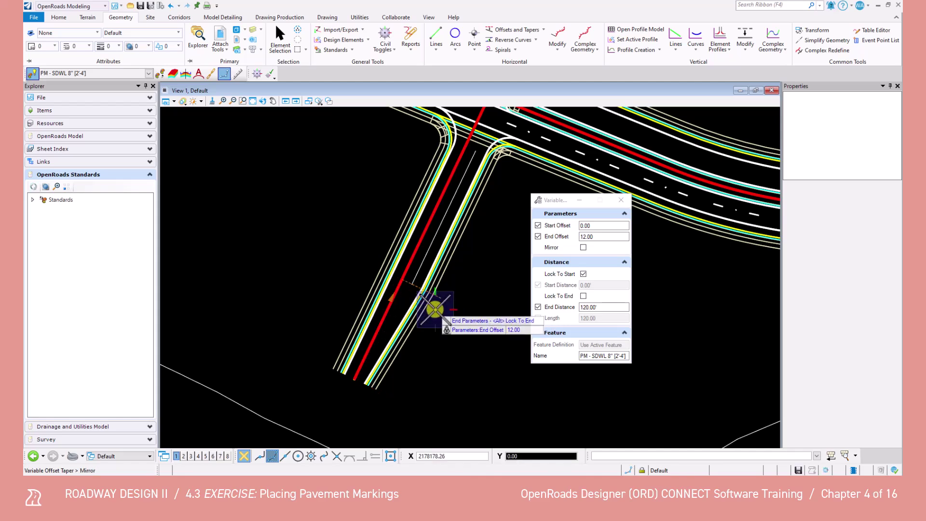
left_click(435, 310)
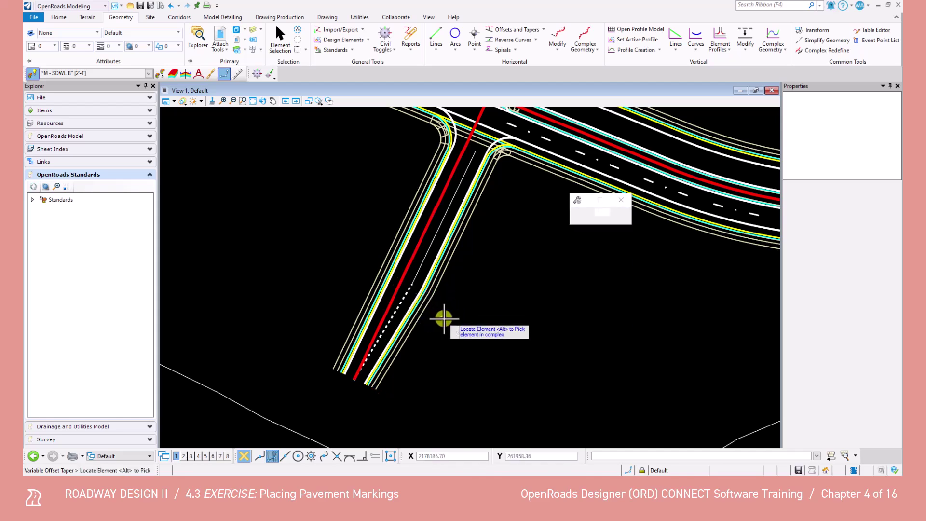
key("Escape")
left_click_drag(548, 200, 248, 132)
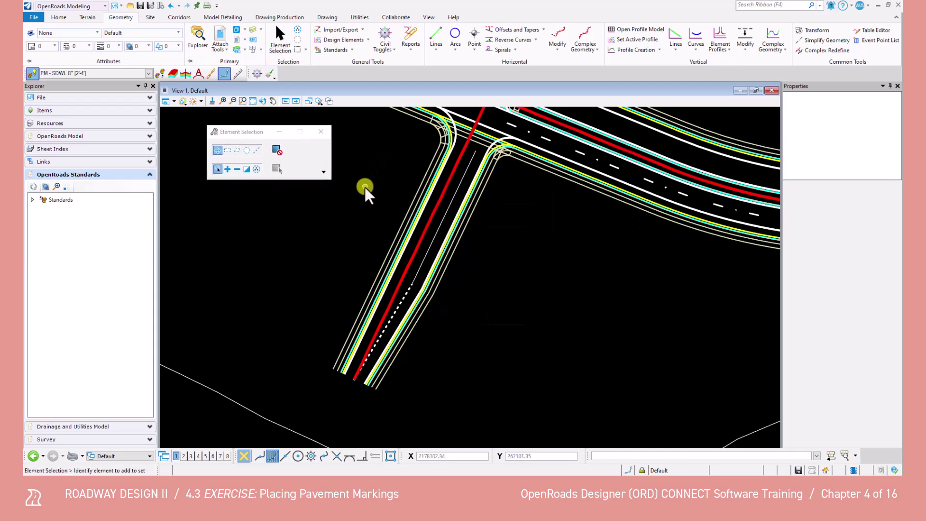
- Set the active feature definition to PM - Stop Bar from the Other pavement markings
left_click(149, 73)
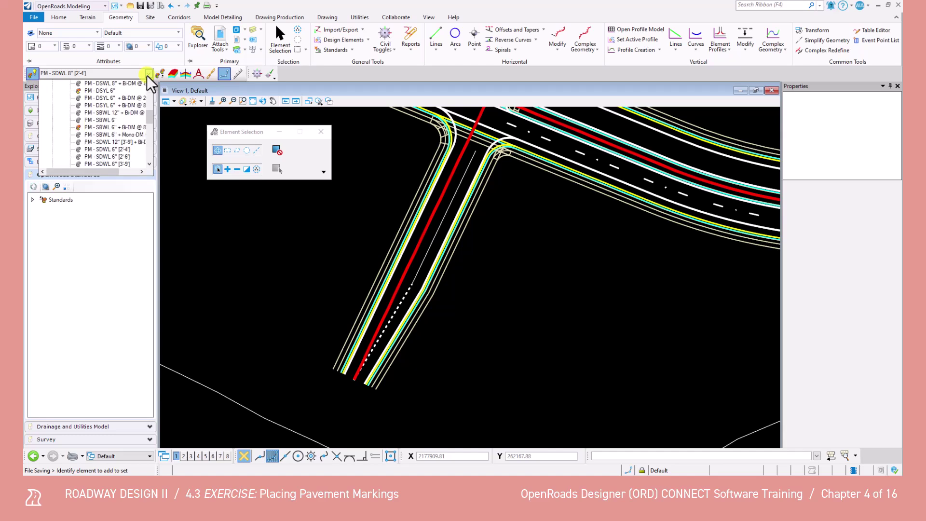
scroll(87, 124, "up", 3)
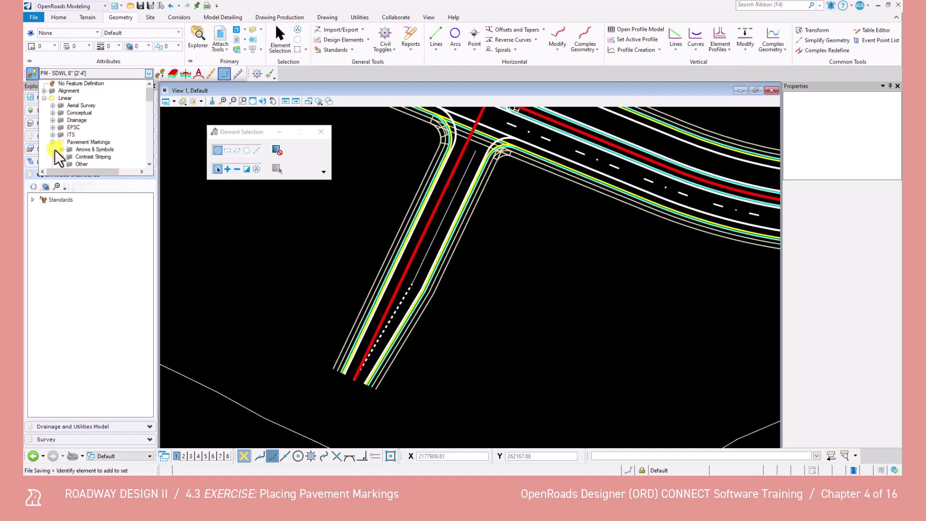
scroll(56, 150, "down", 4)
left_click(62, 98)
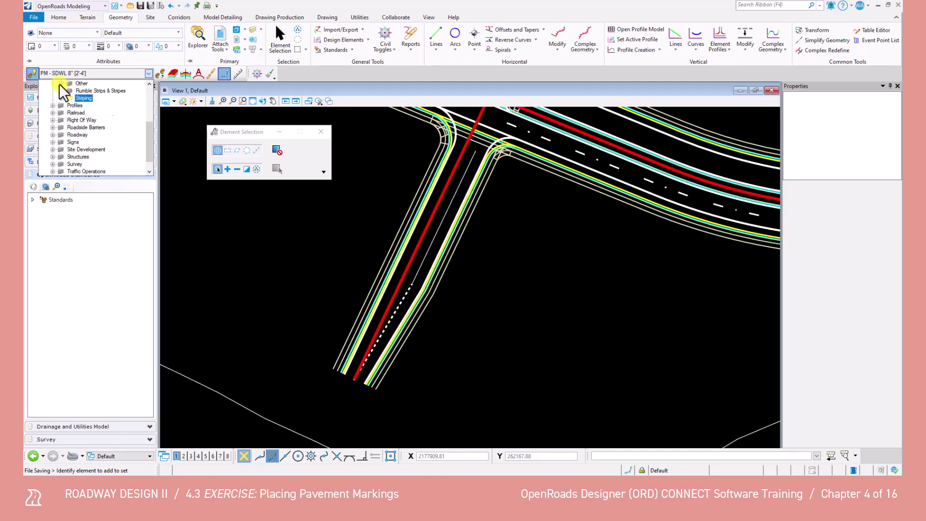
left_click(62, 84)
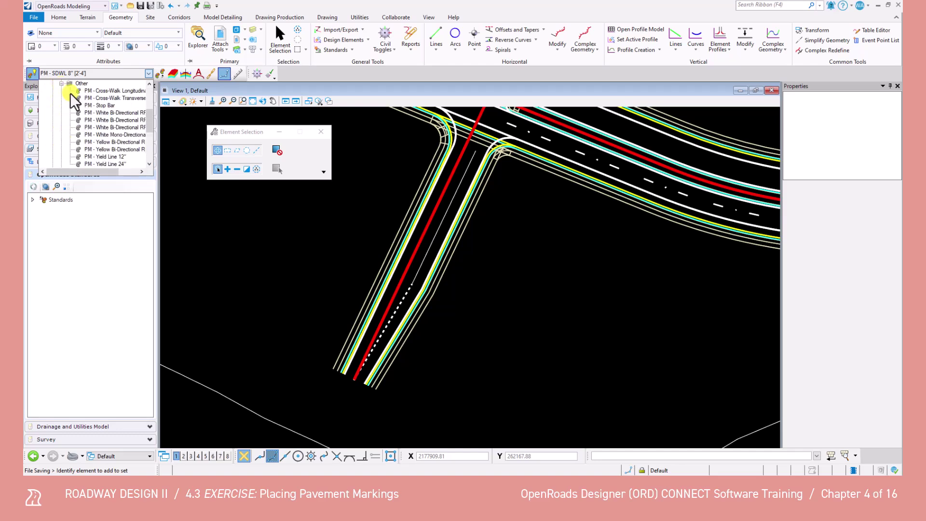
left_click(94, 105)
- Draw a stop bar about 23.75 ft long from the end of the side road's yellow centerline stripe to the white edge stripe
left_click(439, 50)
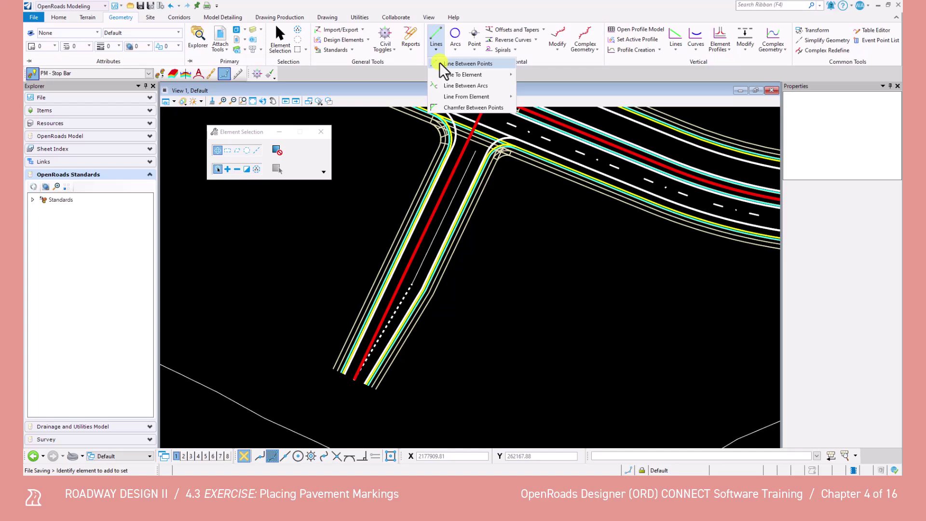
left_click(441, 64)
scroll(471, 153, "up", 2)
middle_click_drag(487, 140, 494, 191)
scroll(488, 199, "up", 2)
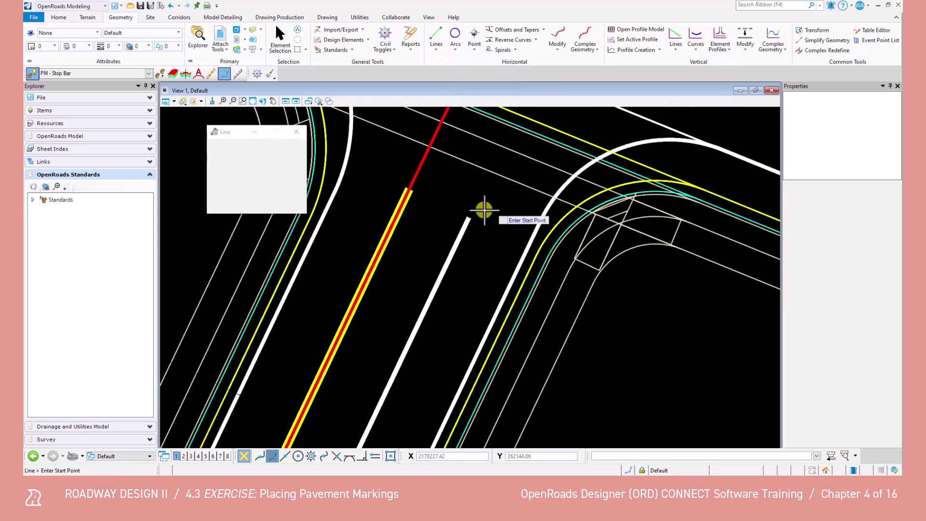
left_click(409, 188)
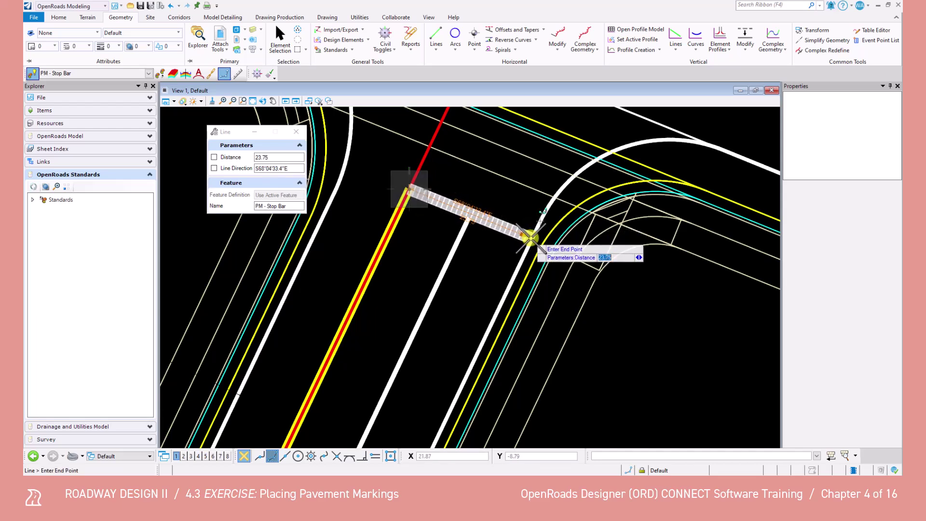
left_click(531, 237)
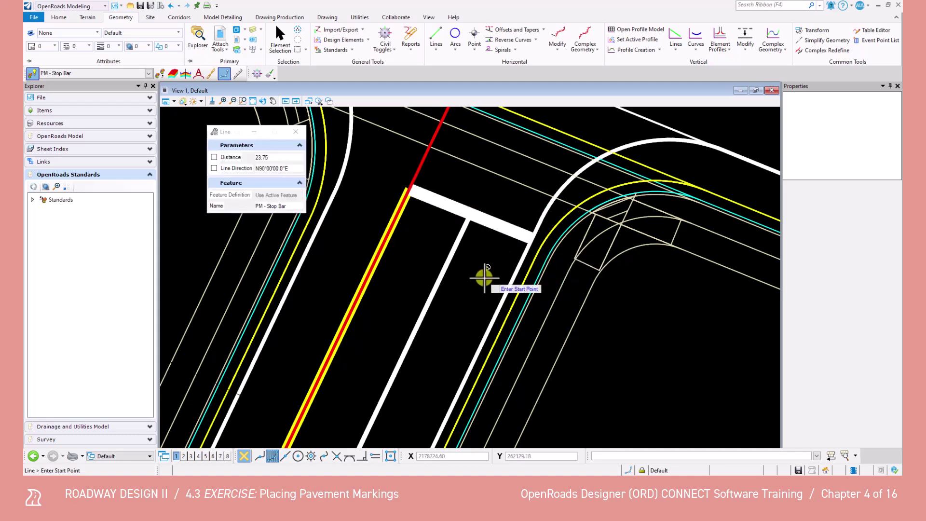
key("Escape")
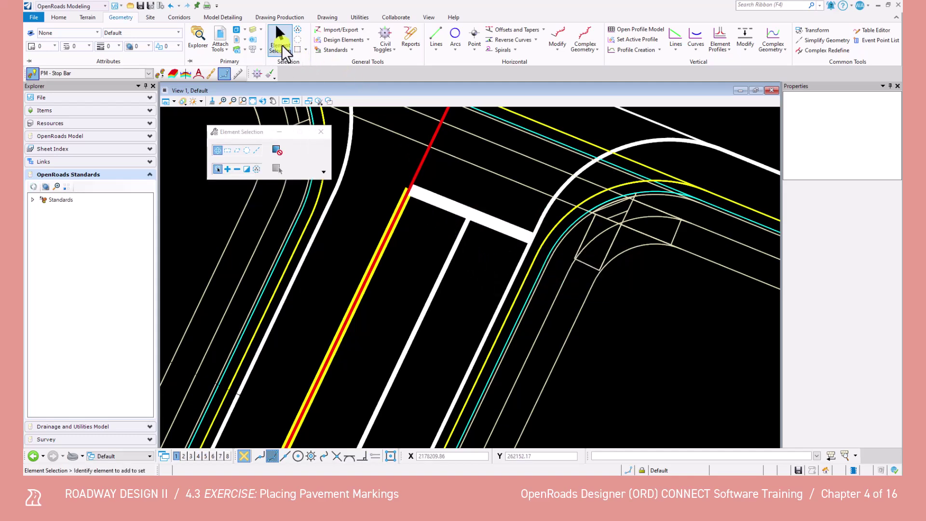
- Select the stop bar and try to adjust its start point at the centerline stripe
scroll(405, 181, "up", 3)
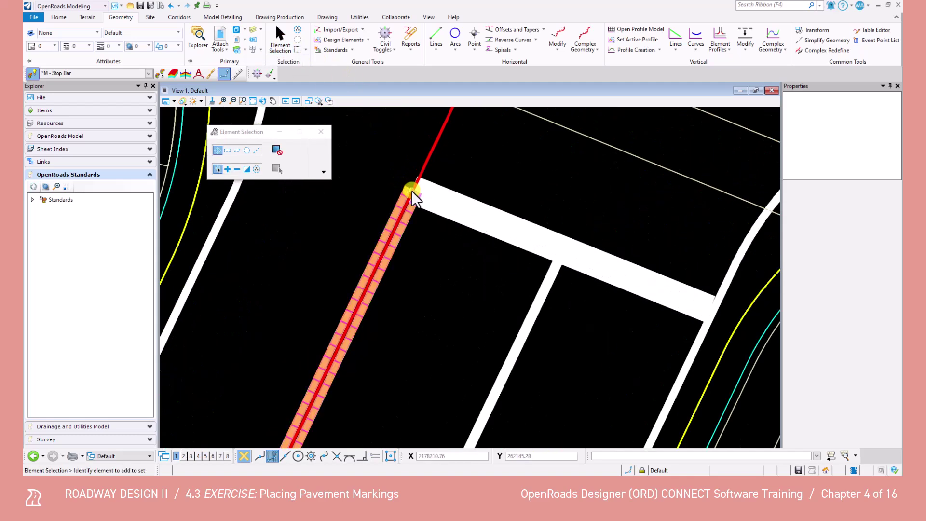
left_click(442, 204)
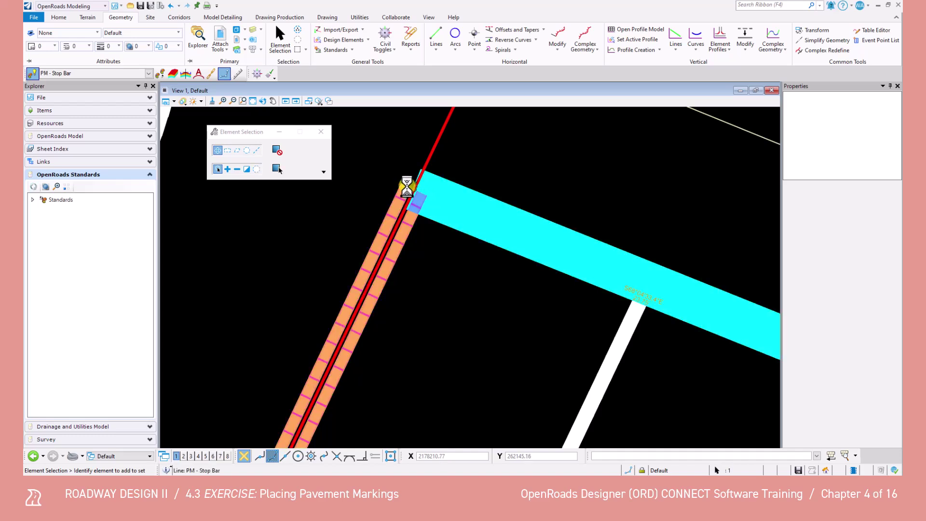
mouse_move(416, 186)
left_mouse_down()
mouse_move(440, 140)
mouse_move(424, 185)
mouse_move(387, 182)
left_mouse_up()
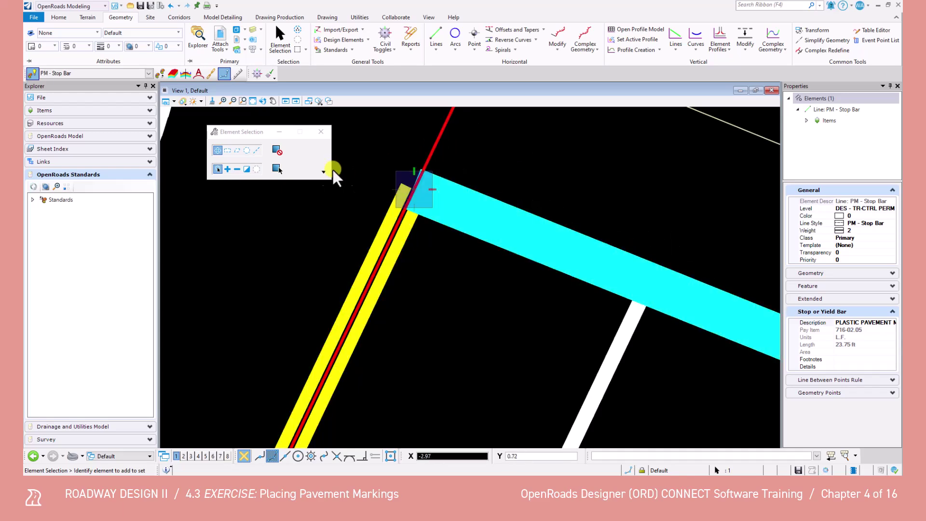
left_click(374, 185)
scroll(374, 185, "down", 5)
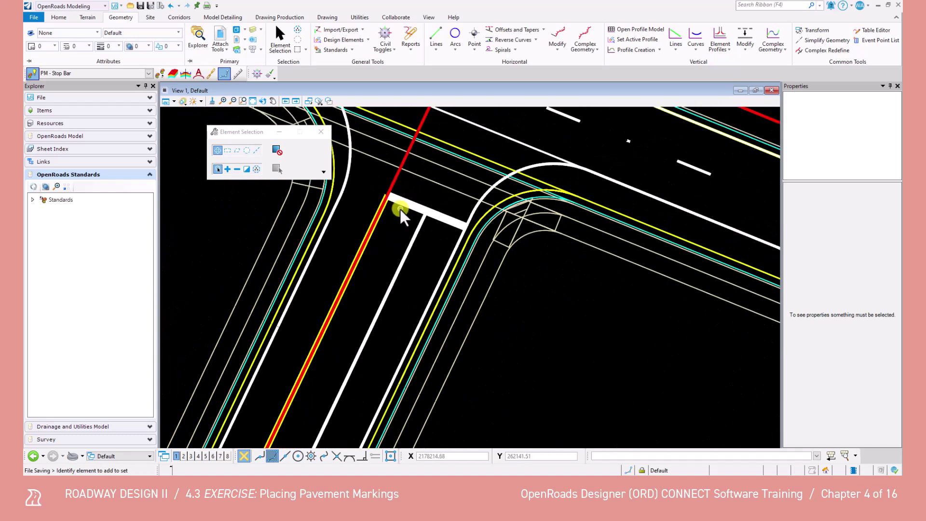
- Draw a PM - Cross-Walk Longitudinal line about 56.5 ft long across the side road between the two corner curb returns
left_click(148, 73)
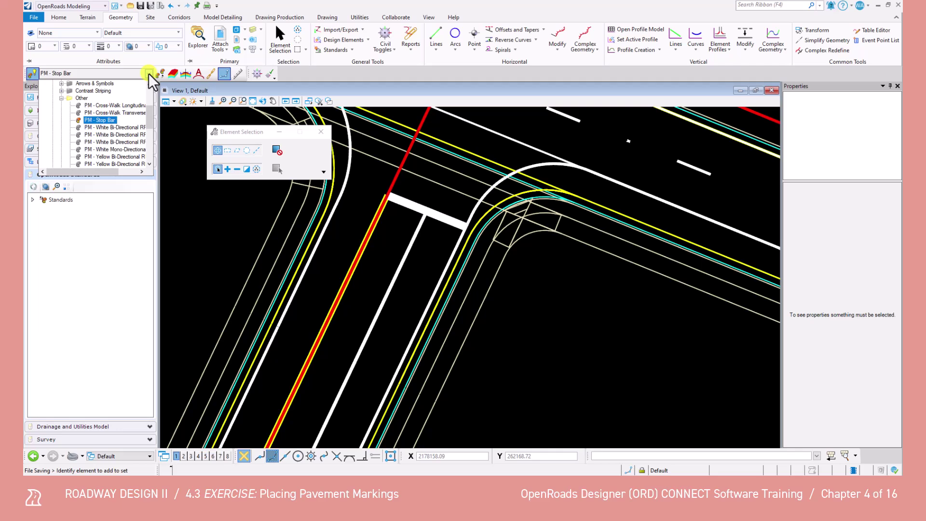
left_click(130, 107)
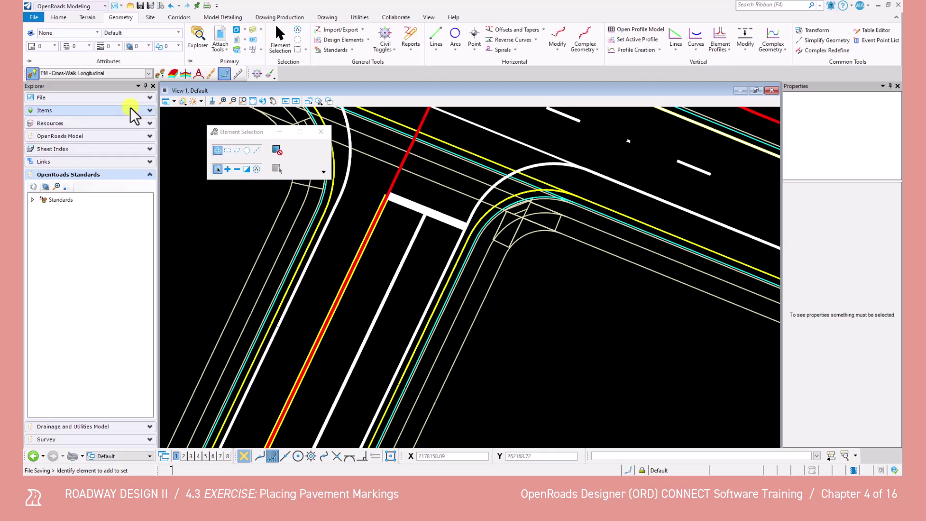
left_click(438, 38)
middle_click_drag(393, 182, 408, 278)
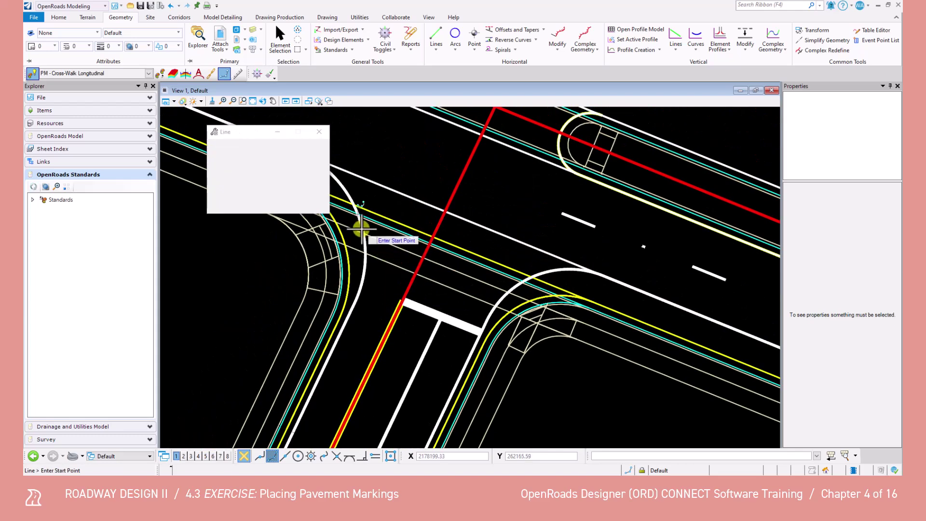
left_click(361, 231)
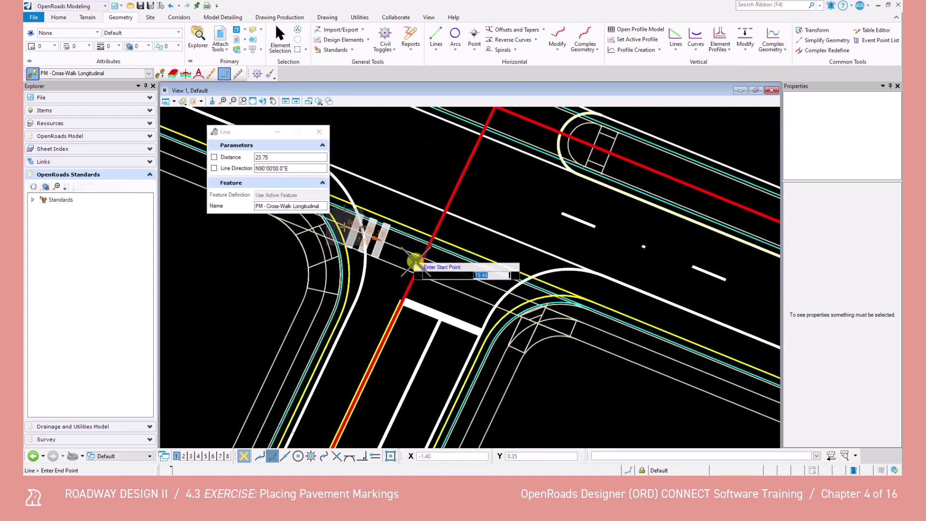
left_click(527, 301)
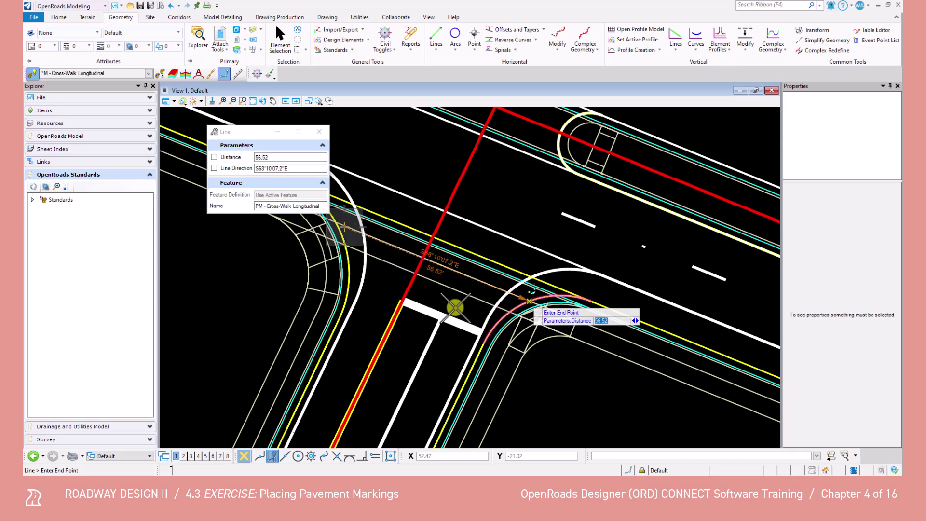
left_click(276, 40)
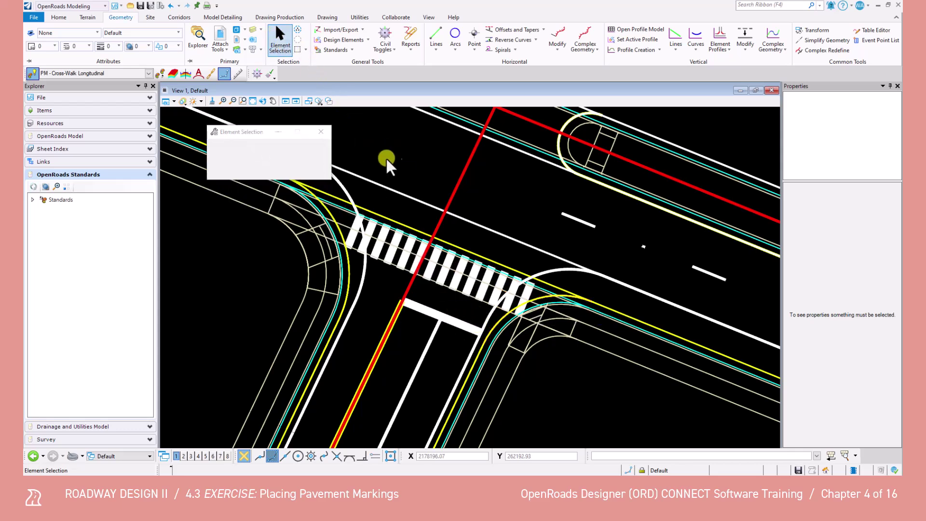
- Set the active feature definition to PM - Left Turn Only from the Arrows & Symbols markings
left_click(150, 74)
left_click(61, 98)
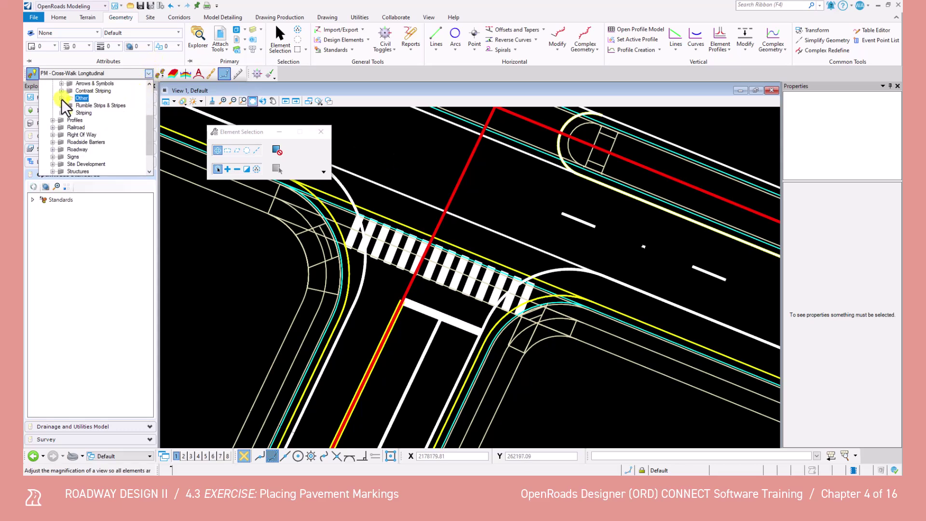
left_click(62, 83)
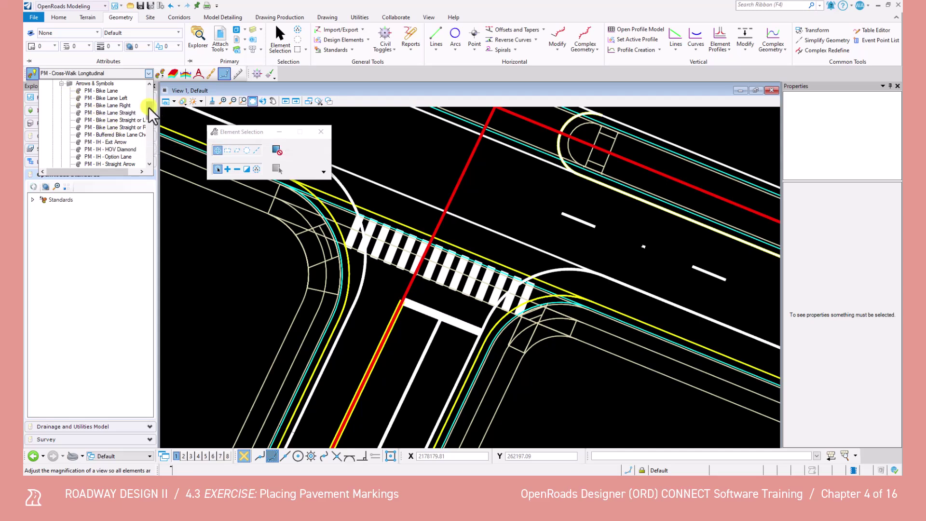
left_click_drag(148, 109, 148, 122)
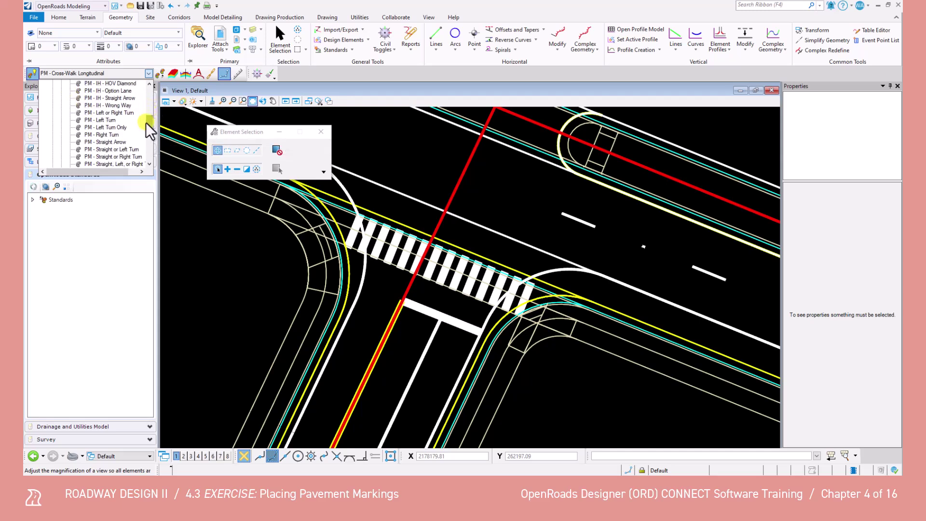
left_click(105, 127)
left_click(122, 126)
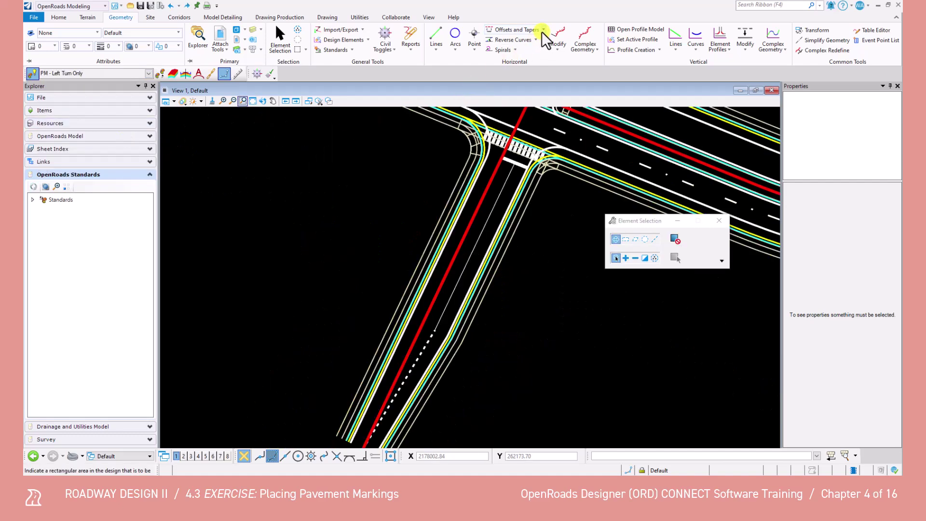
- Place the left-turn-only markings as a partial offset 6 ft from the side road centerline, running from 280 ft to 120 ft, without mirroring
left_click(542, 30)
left_click(530, 49)
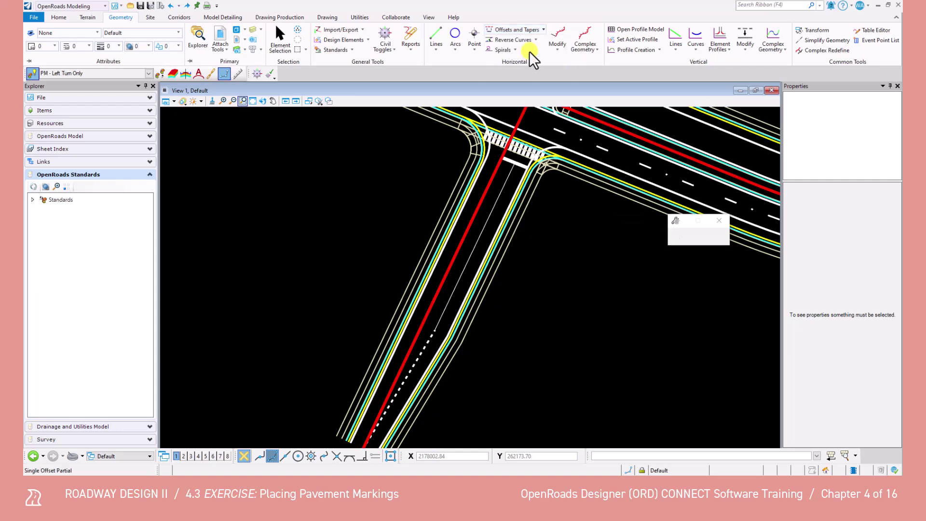
left_click(488, 184)
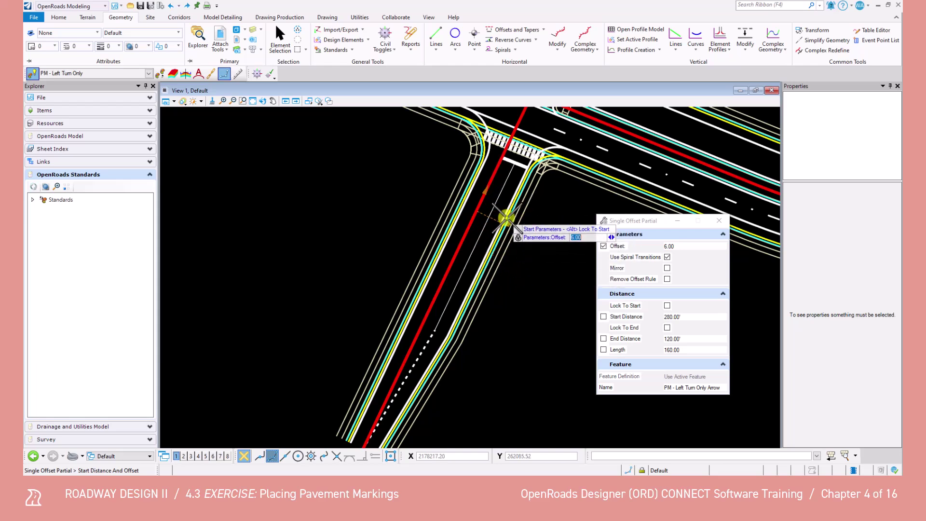
left_click(515, 163)
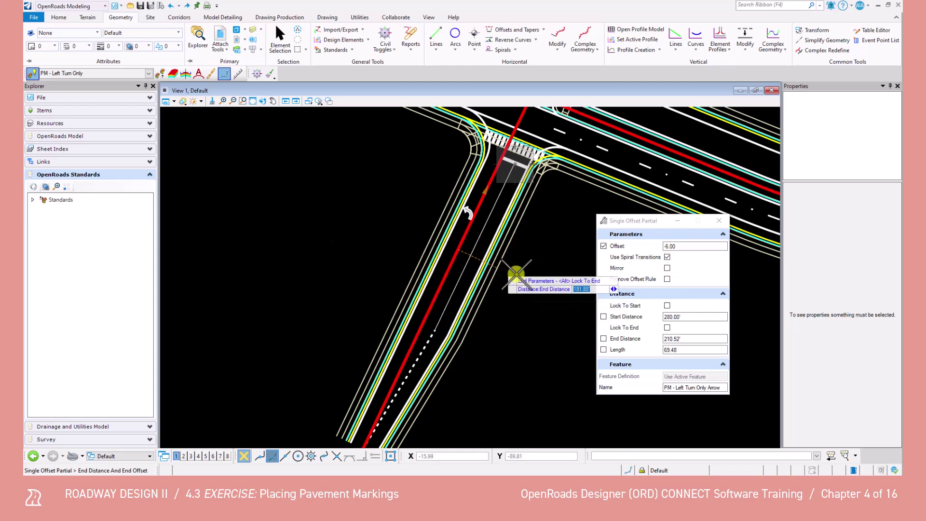
left_click_drag(688, 246, 645, 249)
type("280")
left_click_drag(678, 246, 659, 239)
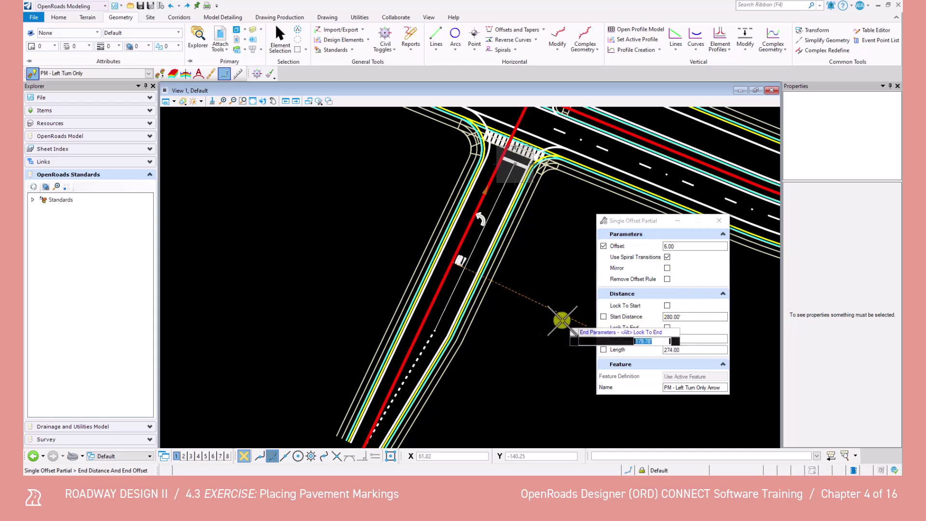
left_click(437, 330)
left_click(505, 331)
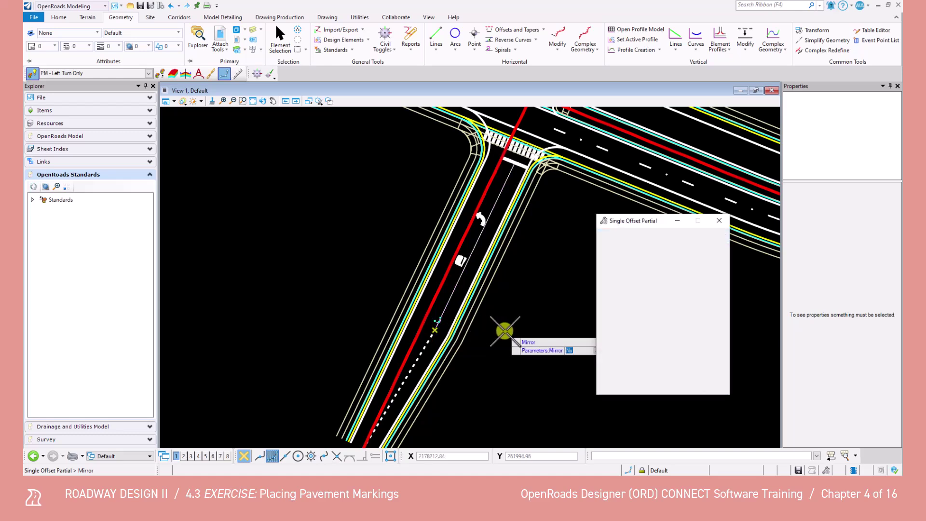
scroll(504, 330, "down", 1)
scroll(505, 330, "up", 1)
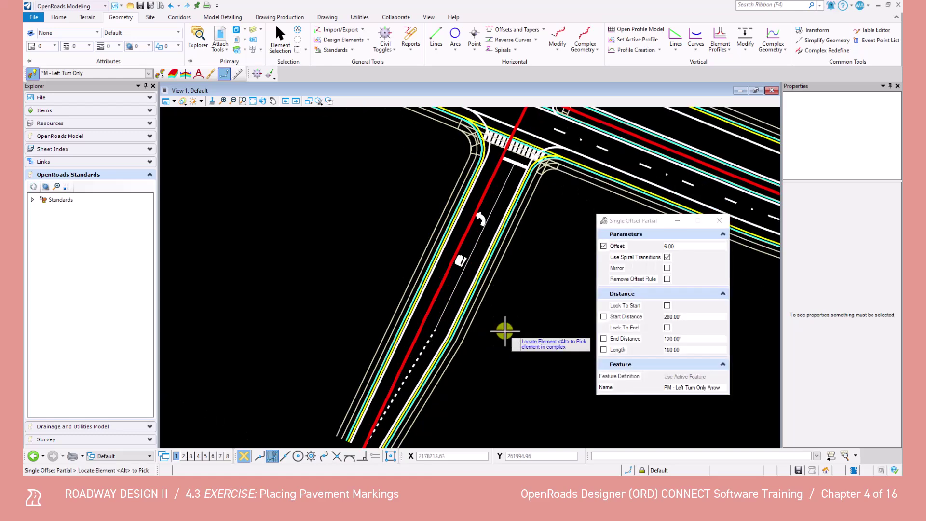